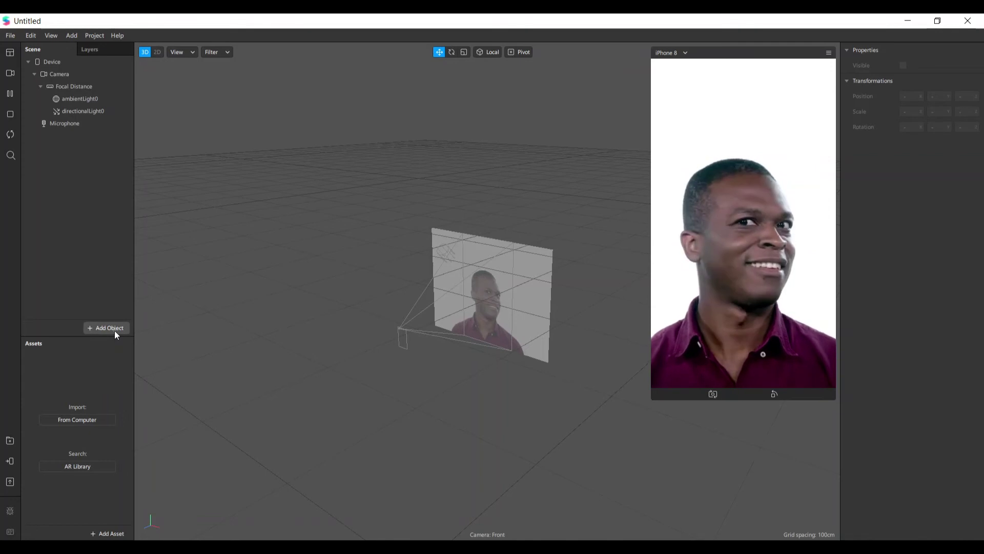
Step: Add a Particle System object to the scene
click(115, 332)
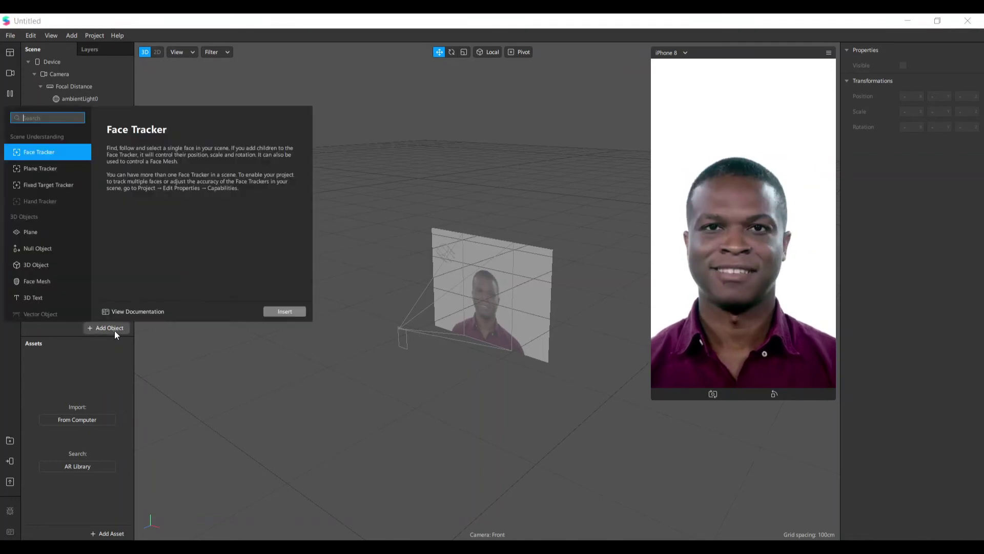
scroll(72, 260, down, 6)
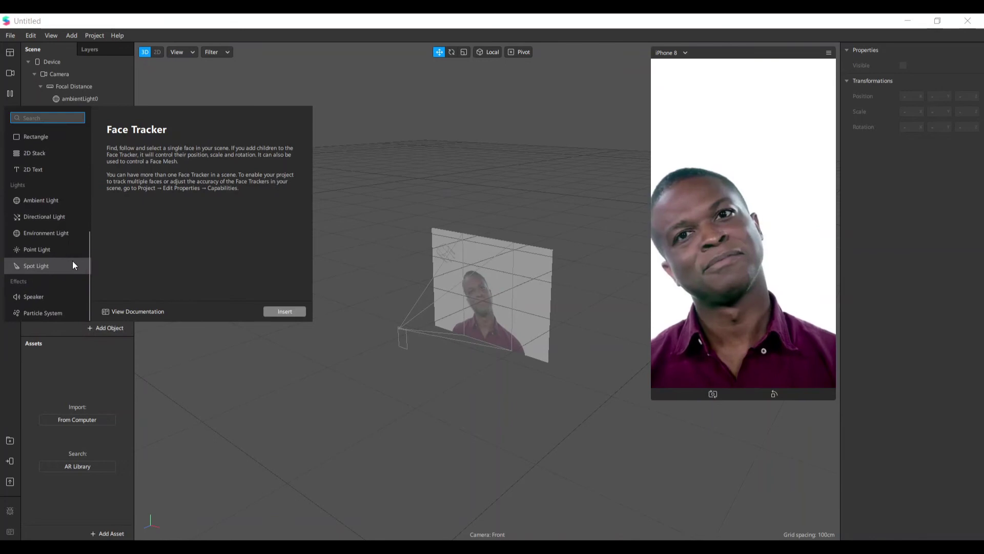
click(60, 314)
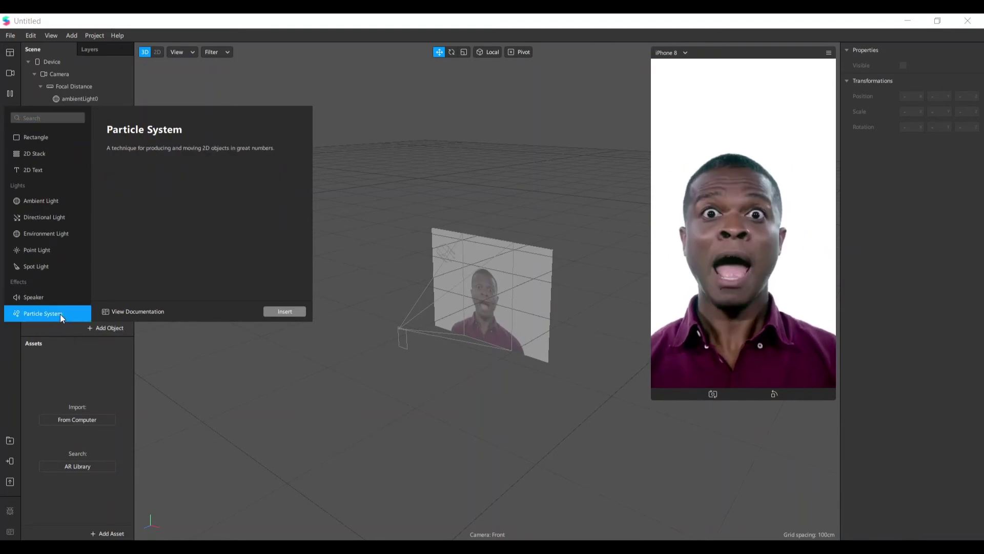
click(284, 311)
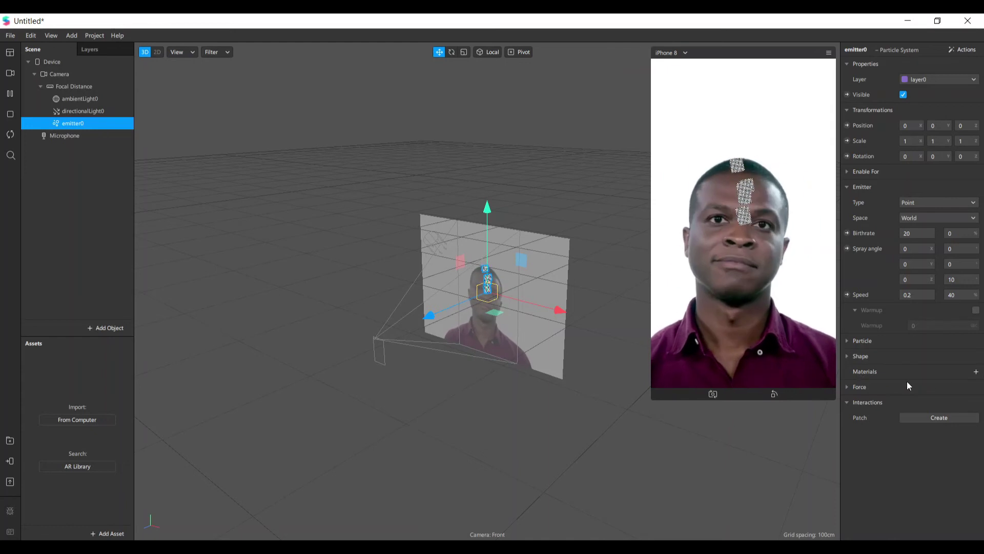
Step: Create a new material for the particle emitter and rename it Material_particulas
click(975, 372)
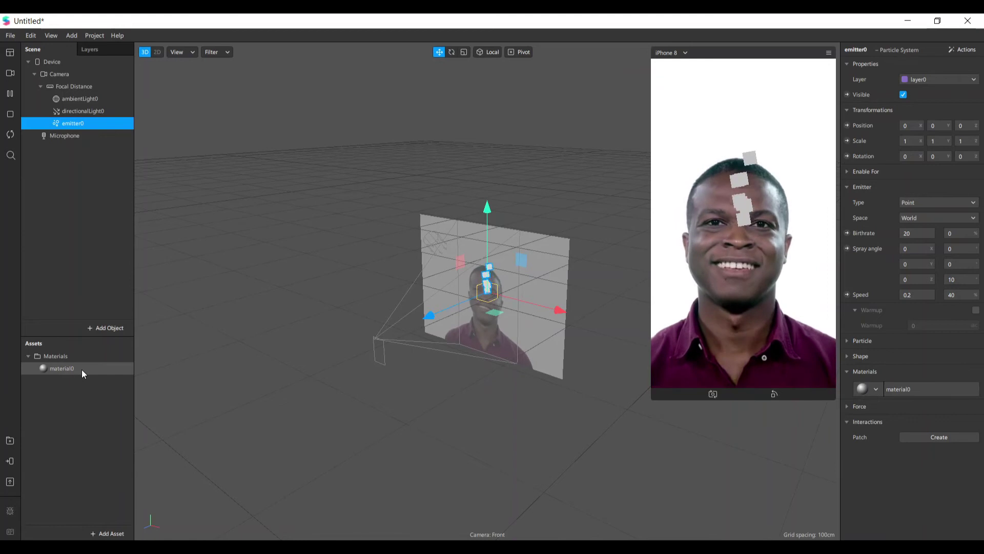
double_click(67, 367)
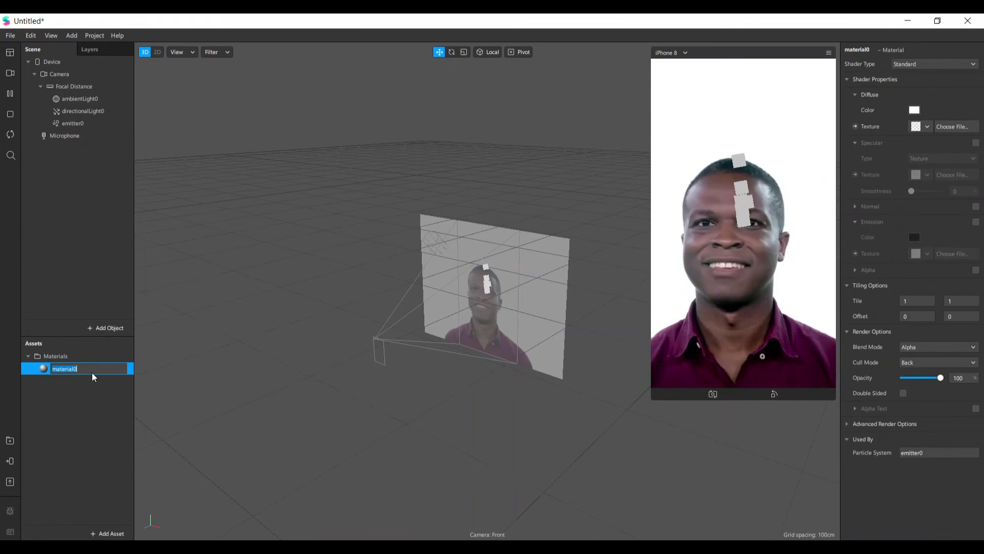
text(M)
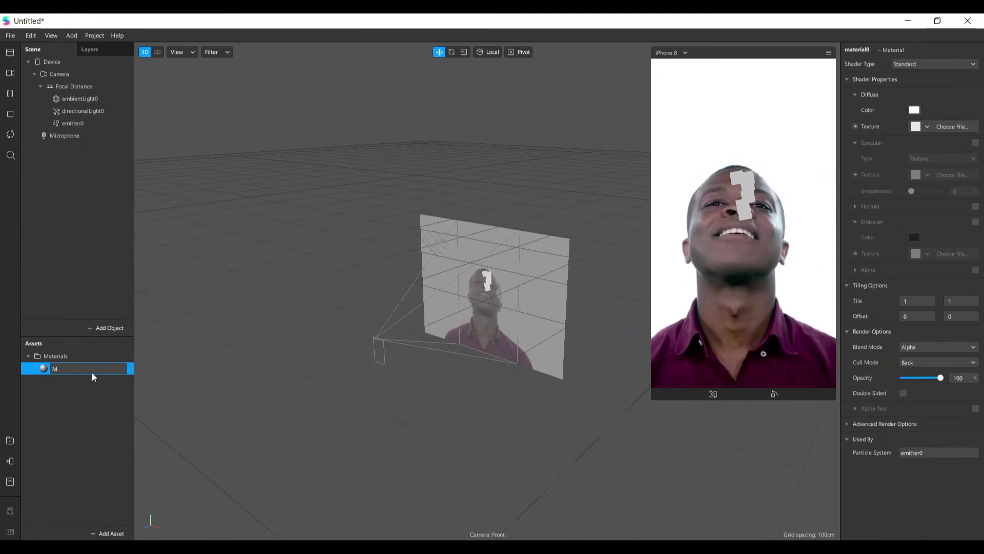
text(aterial)
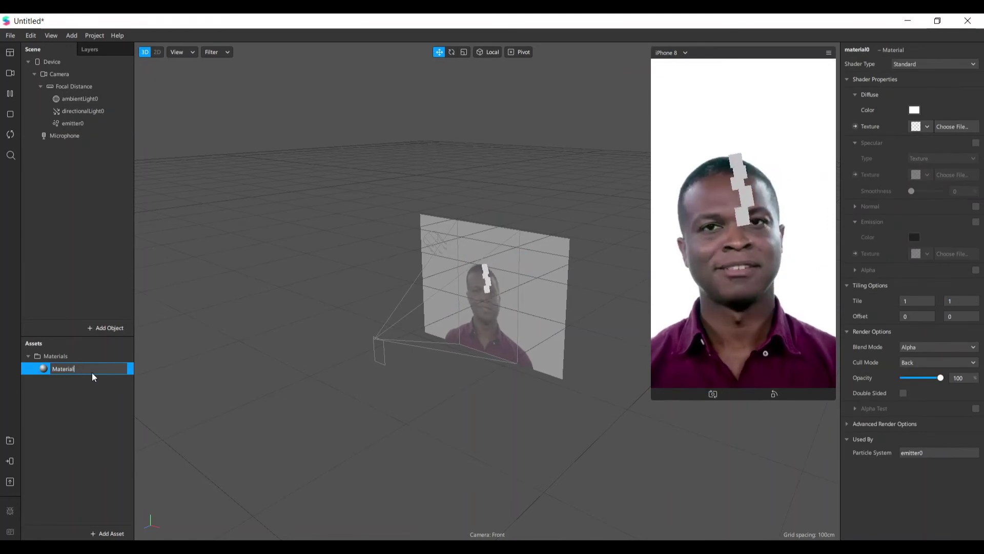
text(_partic)
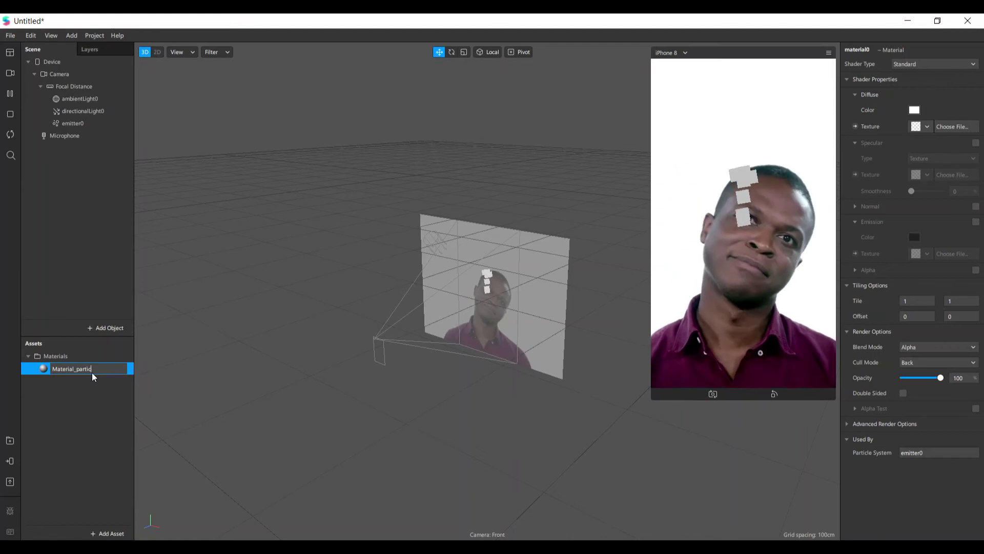
text(ulas)
key(Return)
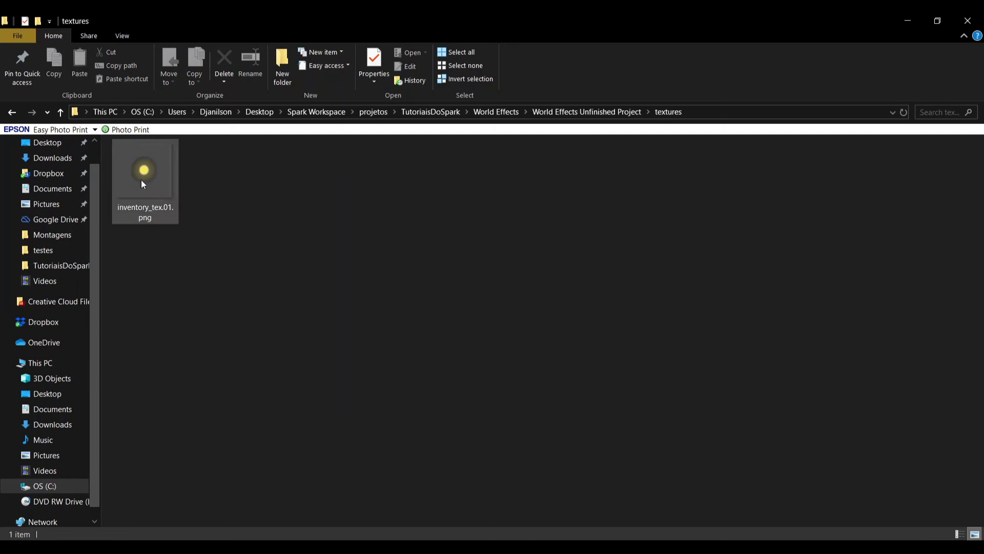
Step: Import the texture inventory_tex.01.png from the project's textures folder into the assets
click(151, 183)
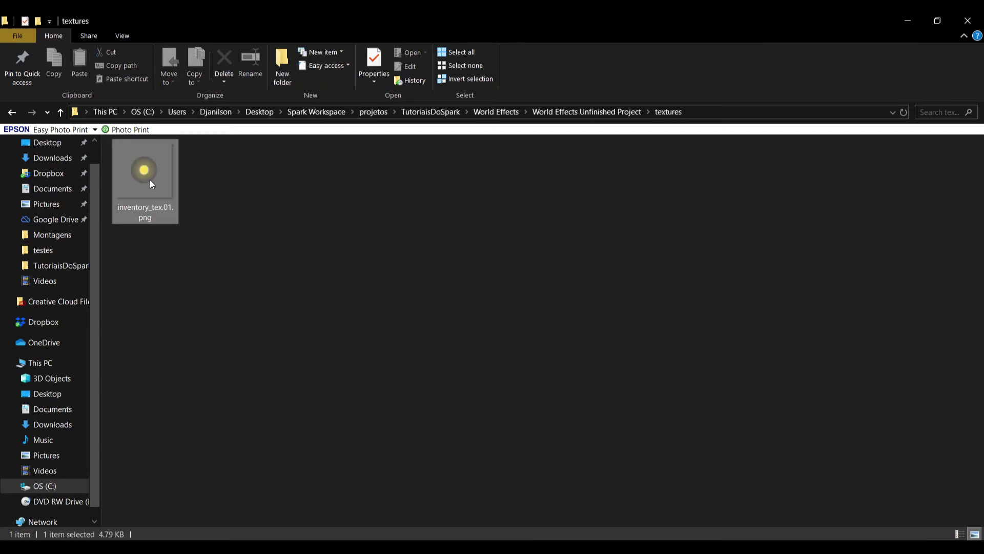
drag(152, 184, 123, 445)
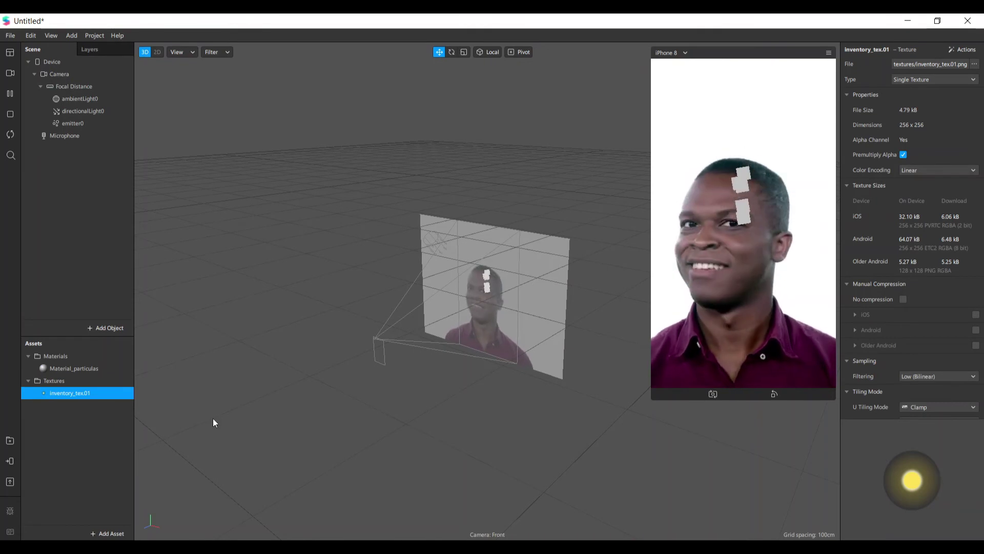
click(93, 368)
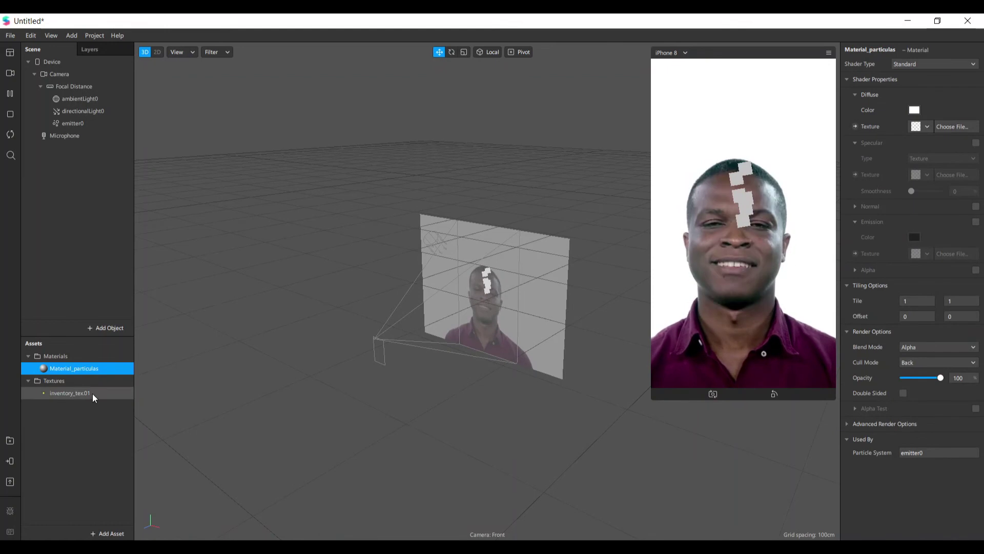
click(39, 396)
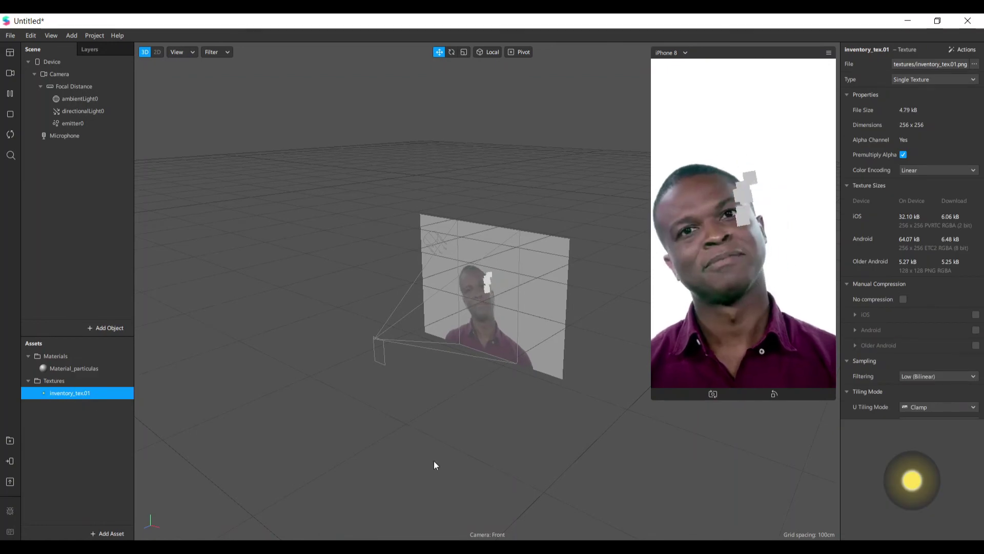
Step: Set Material_particulas to the Flat shader type and assign inventory_tex.01 as its diffuse texture
click(85, 369)
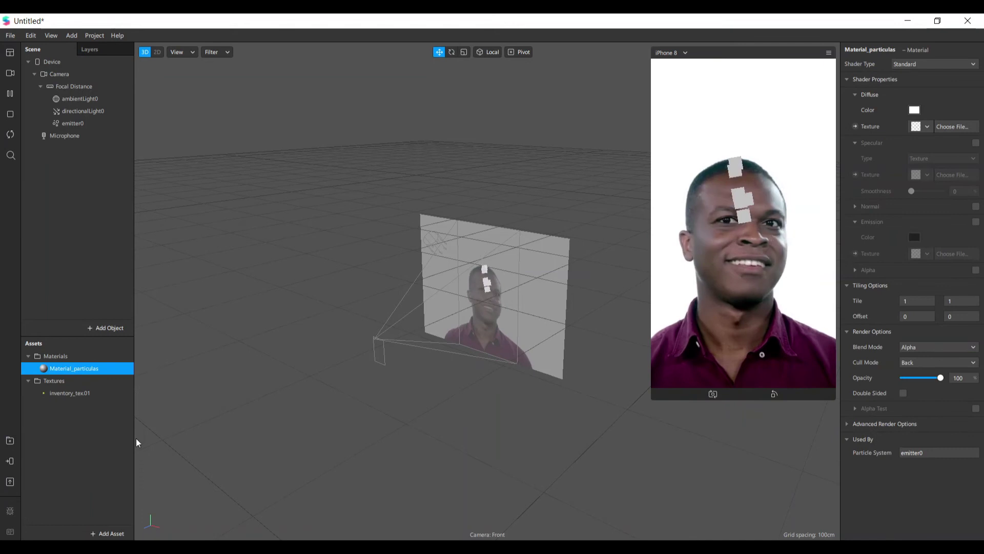
click(936, 65)
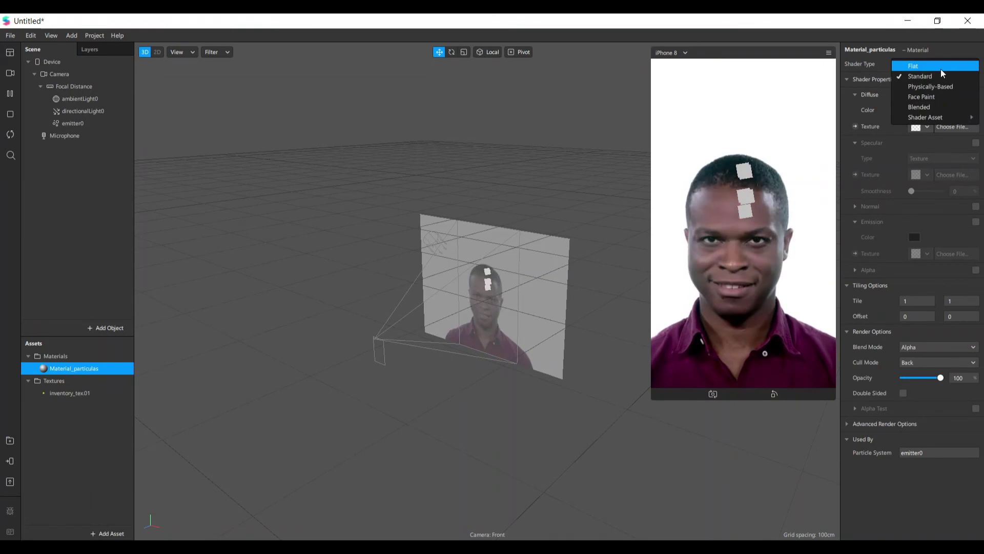
click(940, 69)
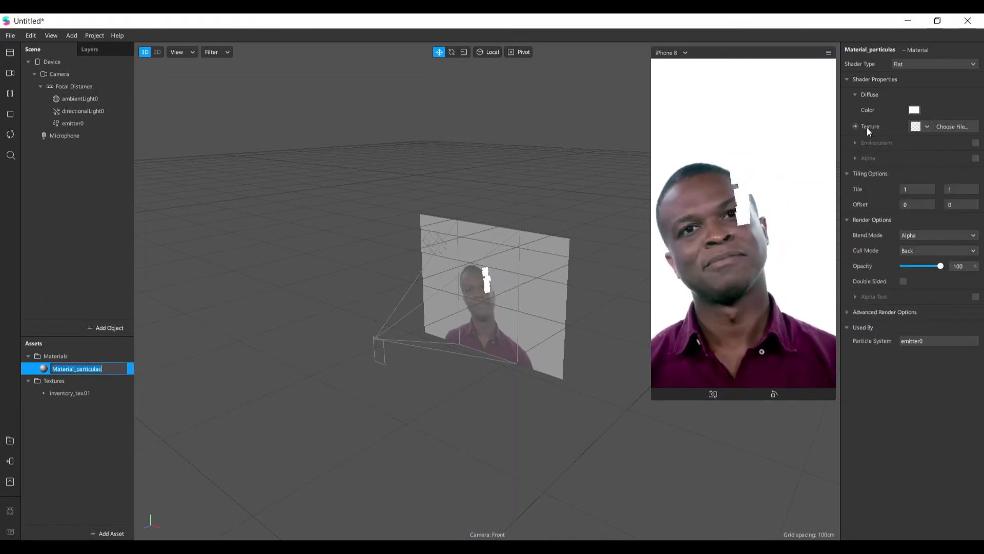
click(925, 127)
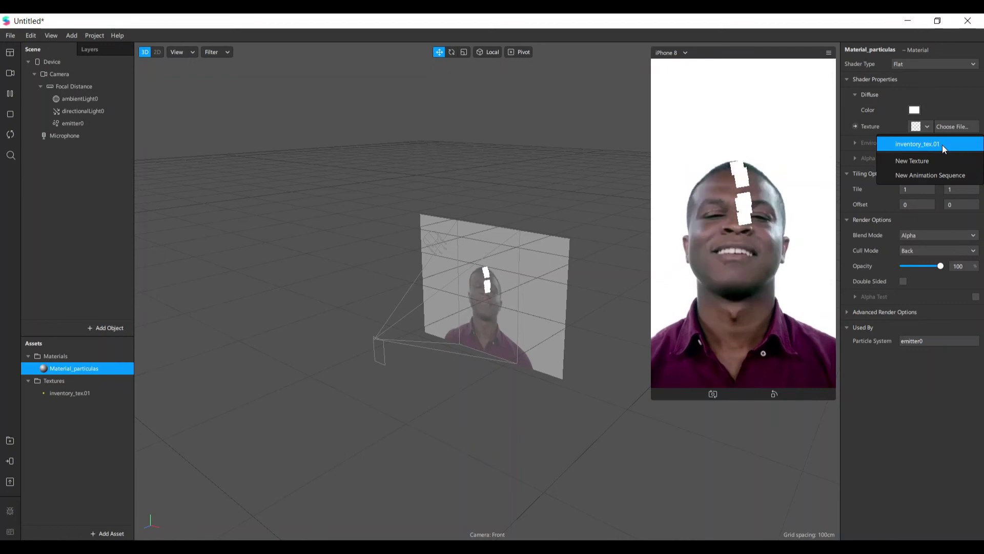
click(921, 144)
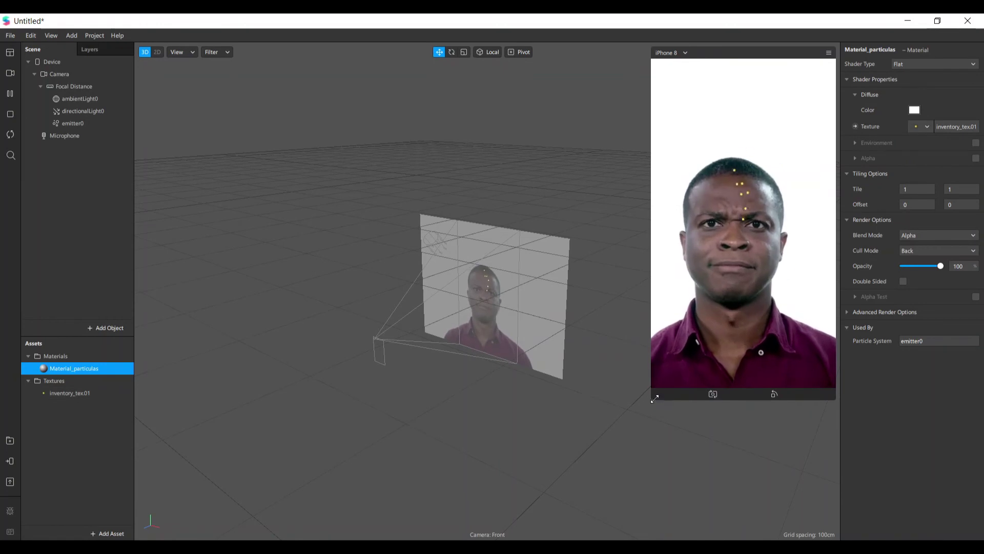
Step: Enlarge the device preview and rename the imported particle texture to vagalumes
drag(661, 396, 604, 485)
double_click(82, 393)
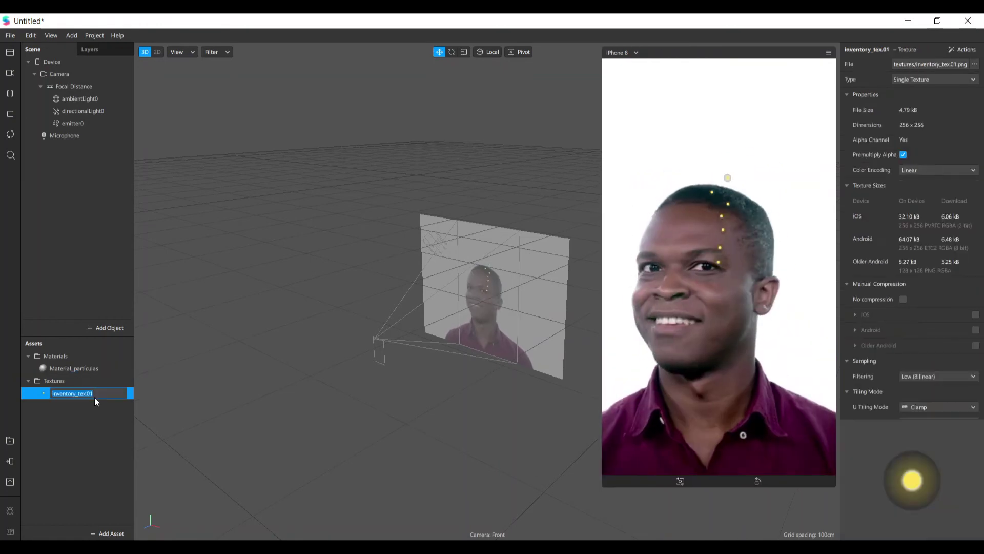
text(vagalumes)
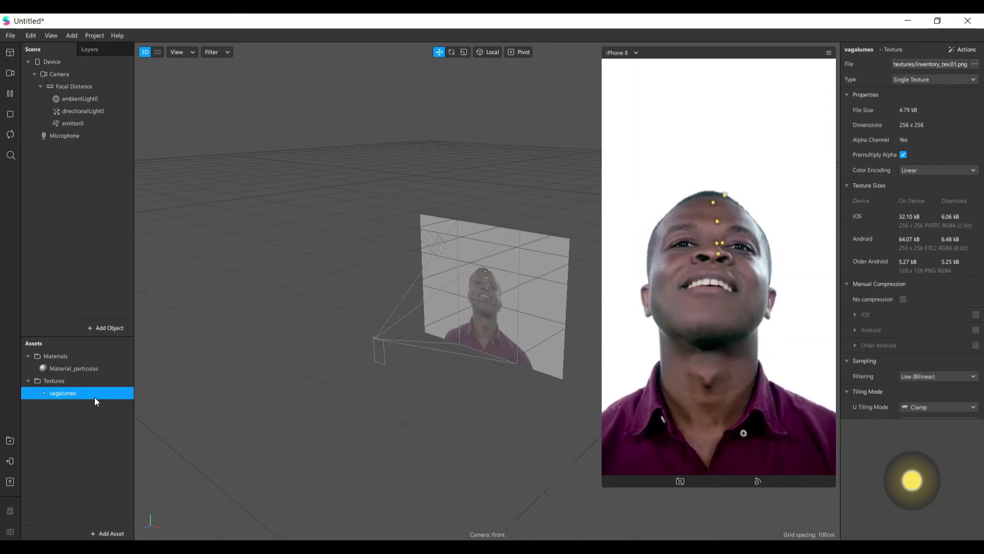
click(74, 368)
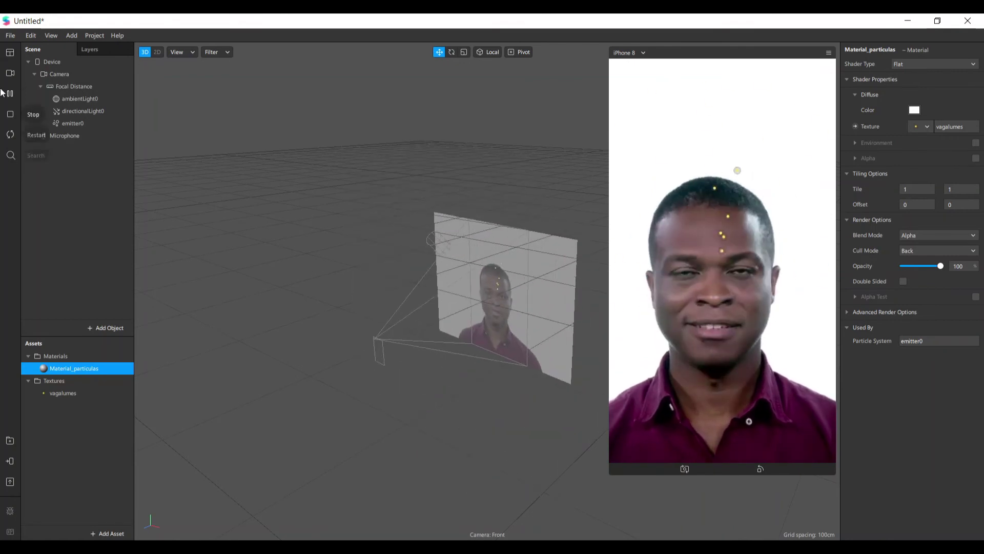
Step: Switch the preview video to the blank real-time simulation with a floor grid and turn its camera to inspect the particles
click(9, 72)
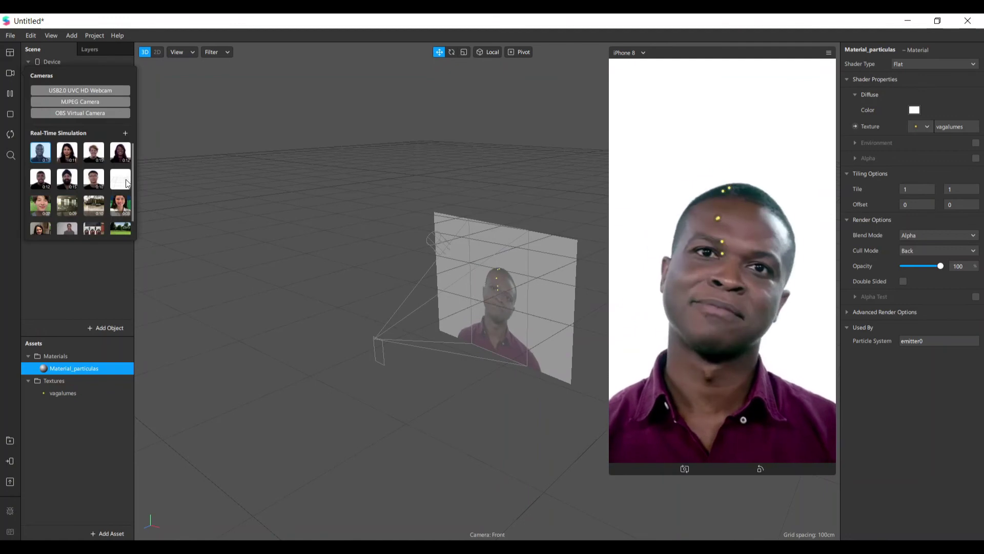
click(126, 183)
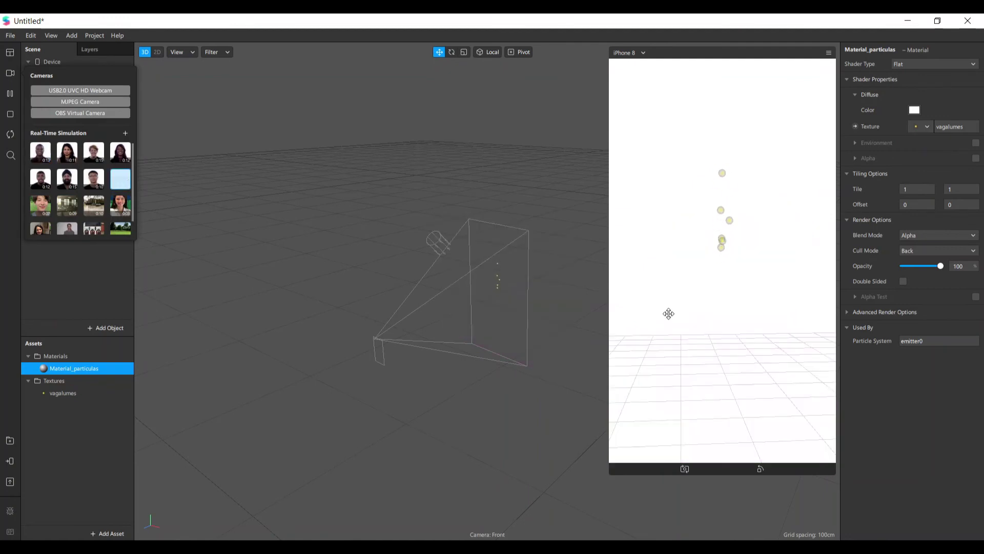
click(774, 351)
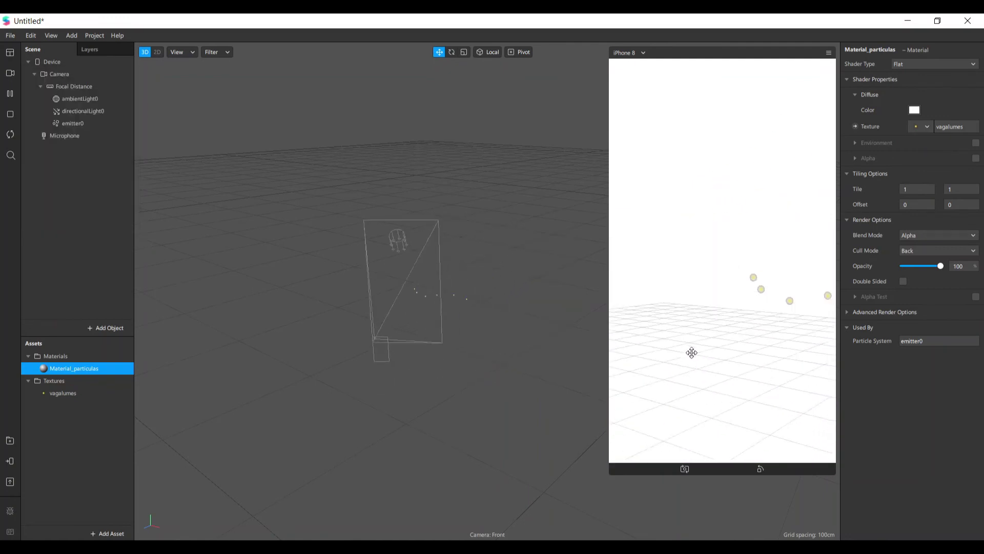
drag(695, 293, 666, 340)
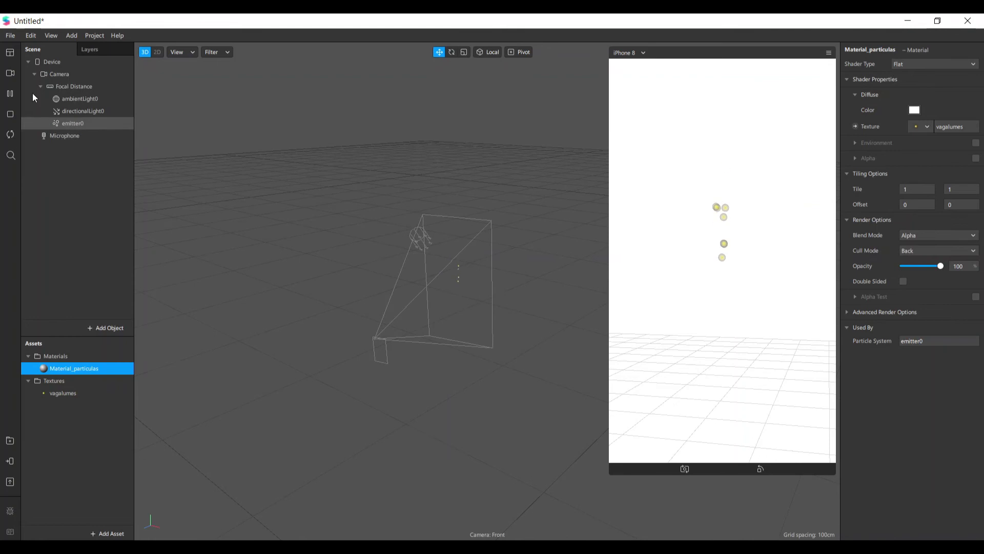
Step: Move emitter0 out of the Camera's Focal Distance group to the root level of the scene, below Microphone
click(75, 124)
click(46, 75)
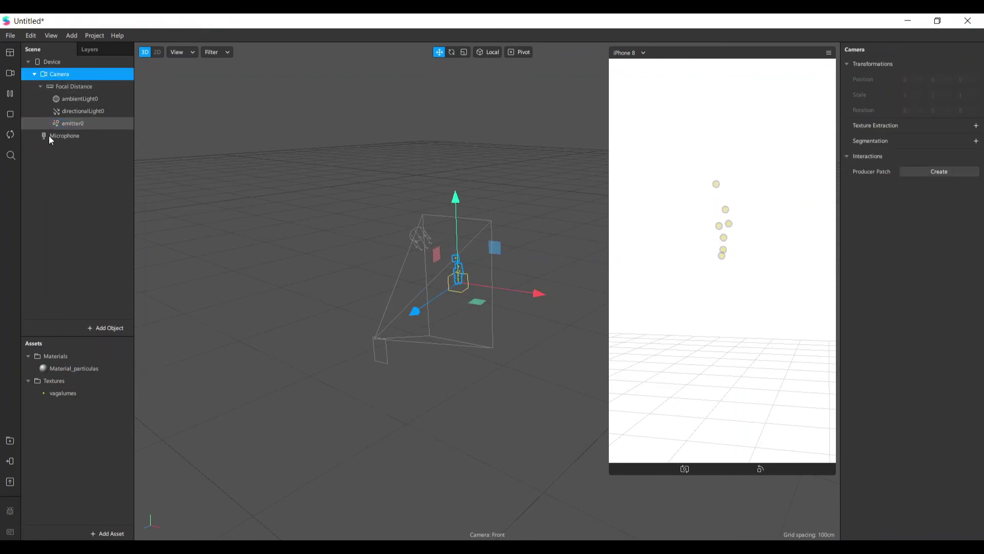
click(34, 74)
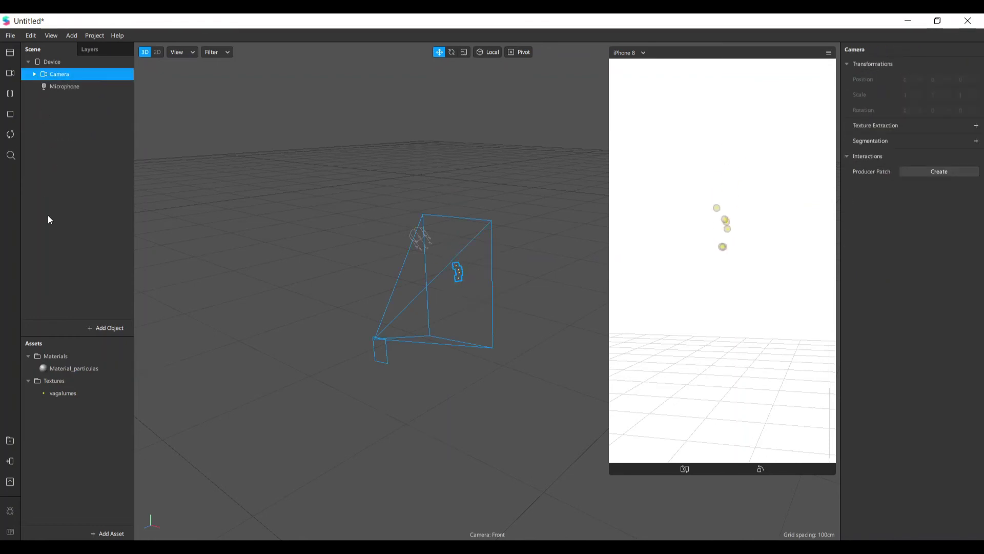
click(35, 75)
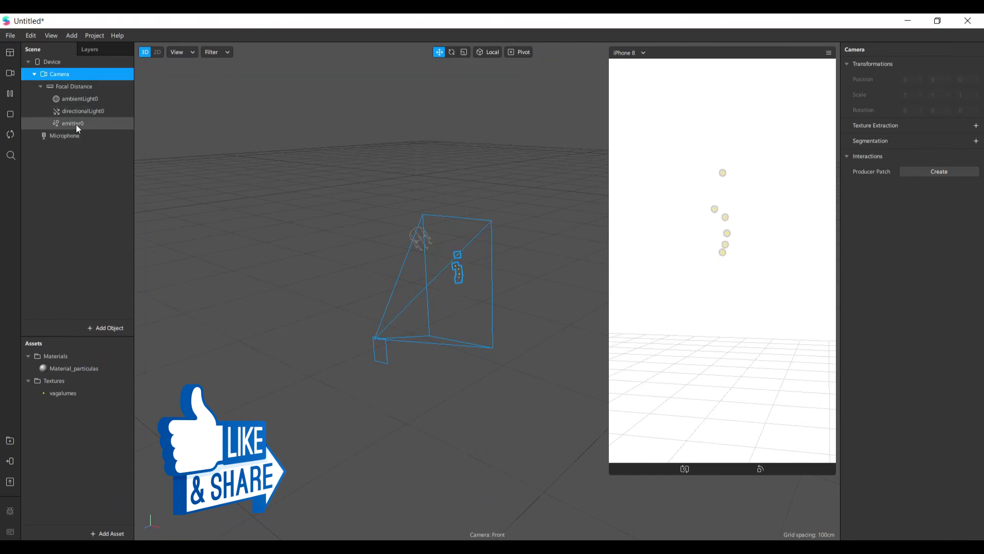
drag(76, 124, 79, 275)
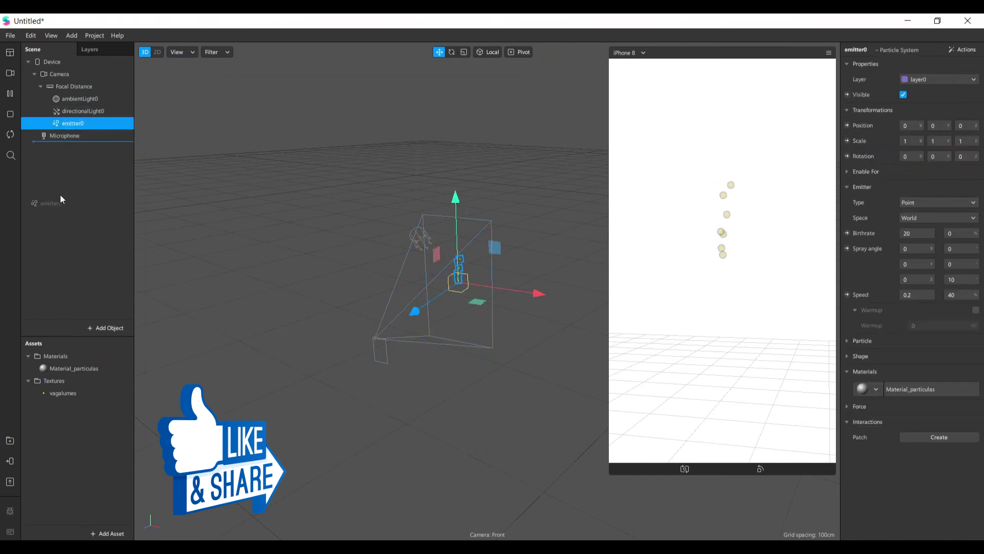
drag(60, 195, 276, 307)
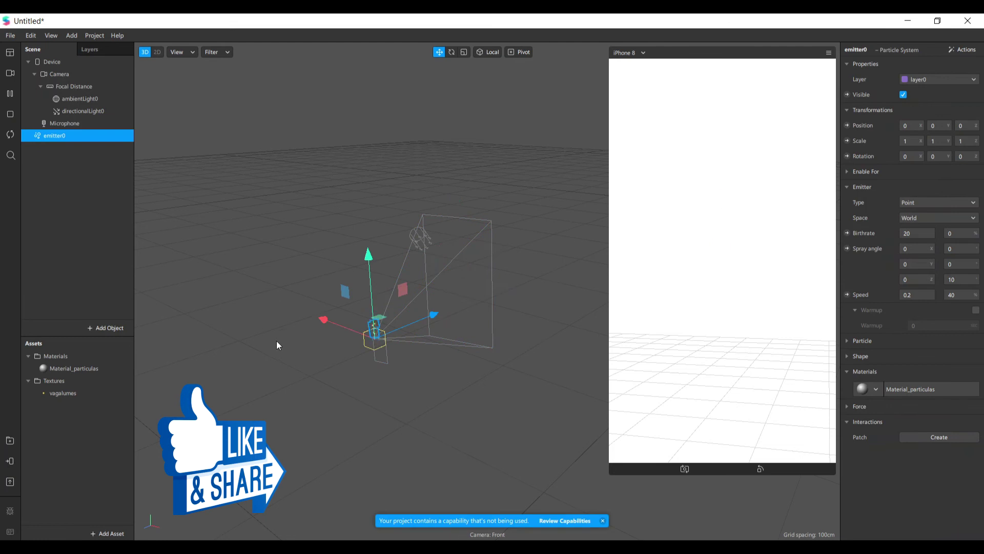
Step: Collapse the Camera group in the scene hierarchy and turn the simulated camera to look around for the particles
click(34, 75)
click(33, 74)
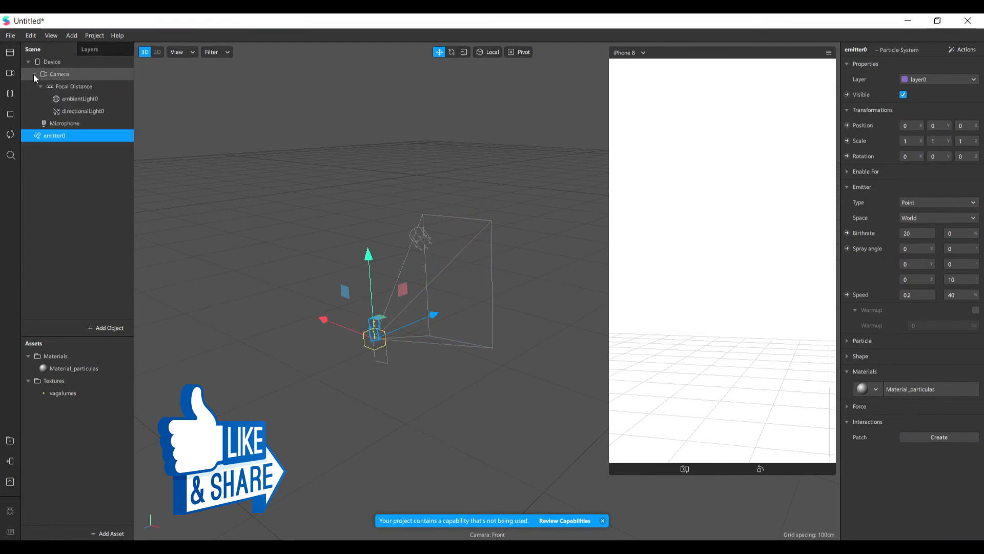
click(32, 74)
click(33, 74)
click(33, 75)
click(33, 75)
click(34, 75)
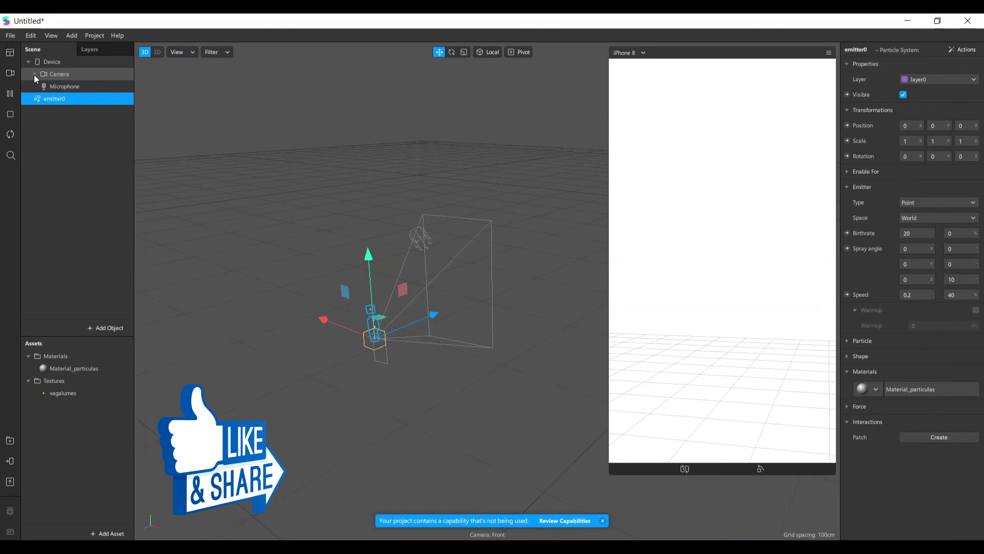
click(34, 75)
click(34, 74)
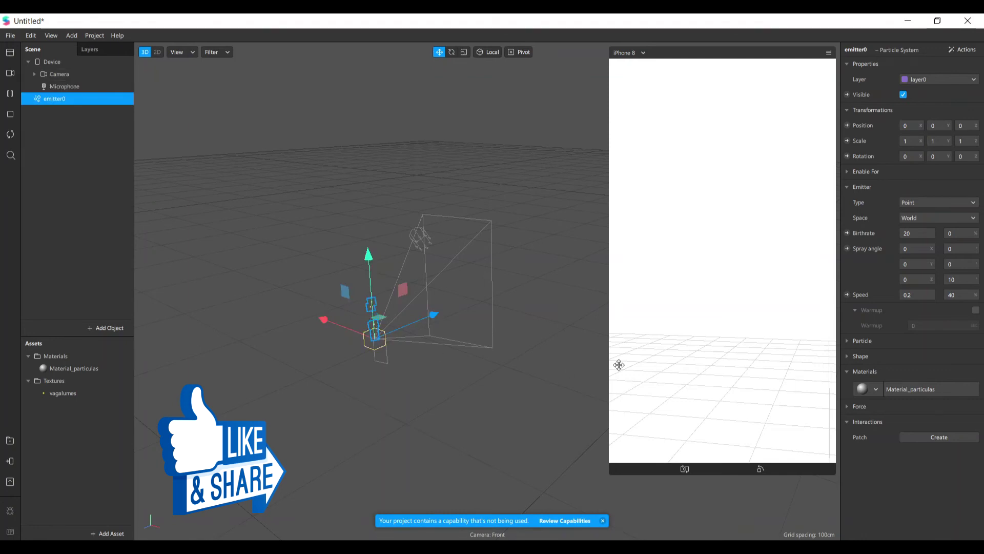
drag(755, 290, 621, 280)
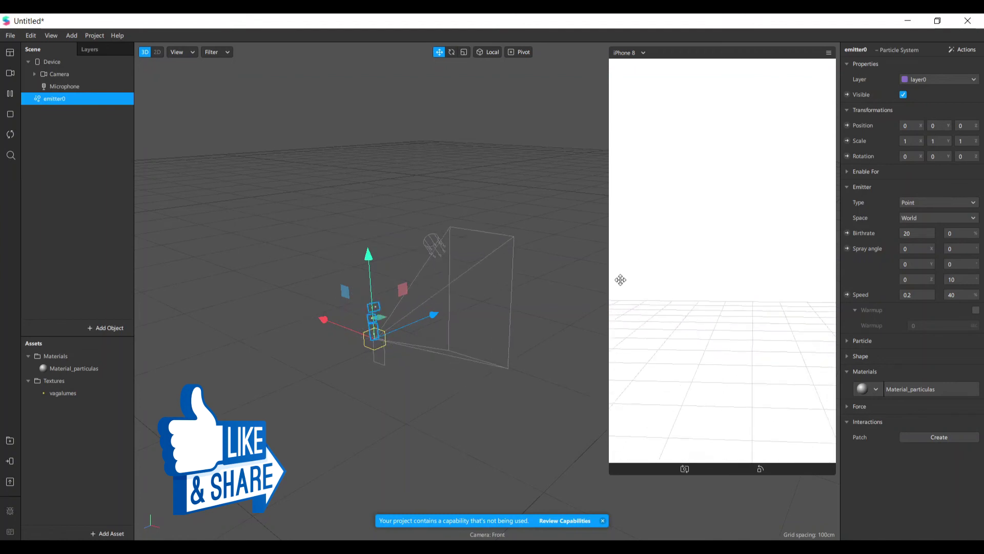
Step: Change emitter0's type to Ring and set its radius range from 2 to 7
mouse_move(697, 282)
mouse_down()
mouse_move(655, 248)
mouse_move(721, 252)
mouse_move(753, 297)
mouse_move(665, 254)
mouse_move(523, 325)
mouse_move(485, 385)
mouse_move(666, 374)
mouse_move(703, 283)
mouse_move(695, 280)
mouse_up()
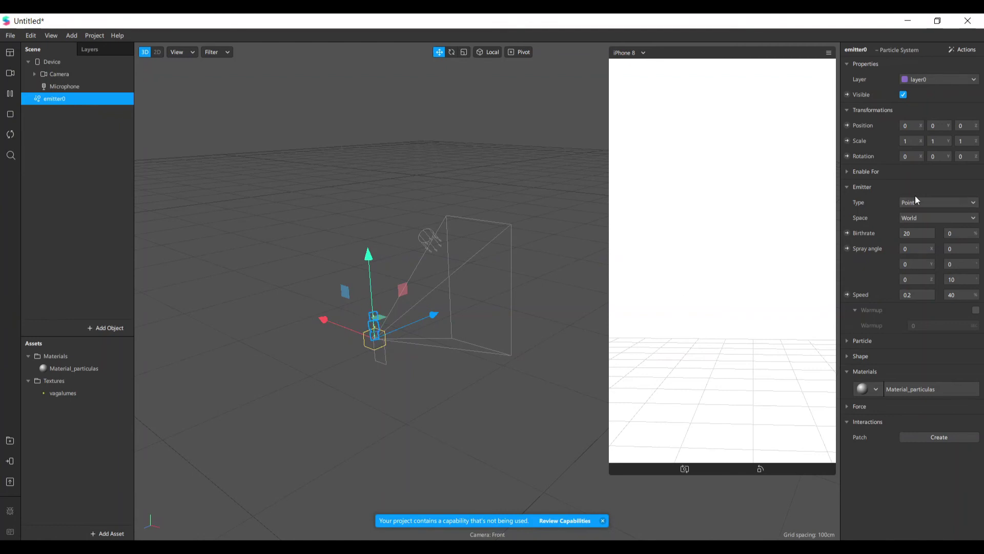
click(930, 204)
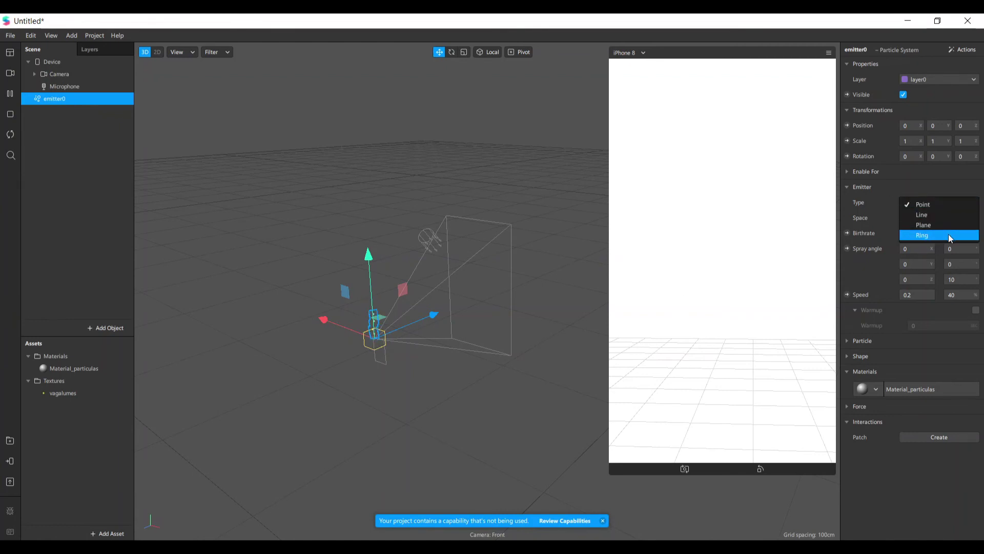
click(950, 236)
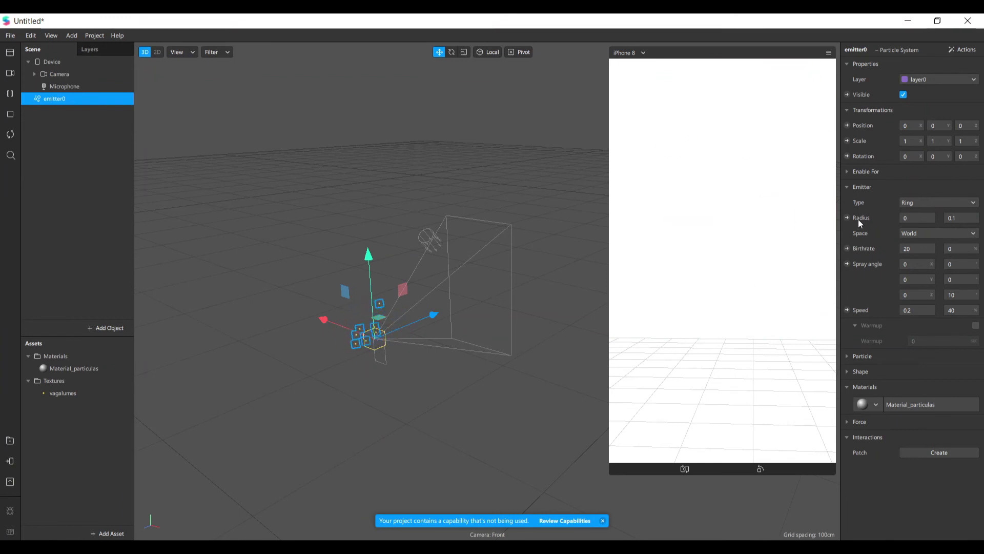
click(949, 217)
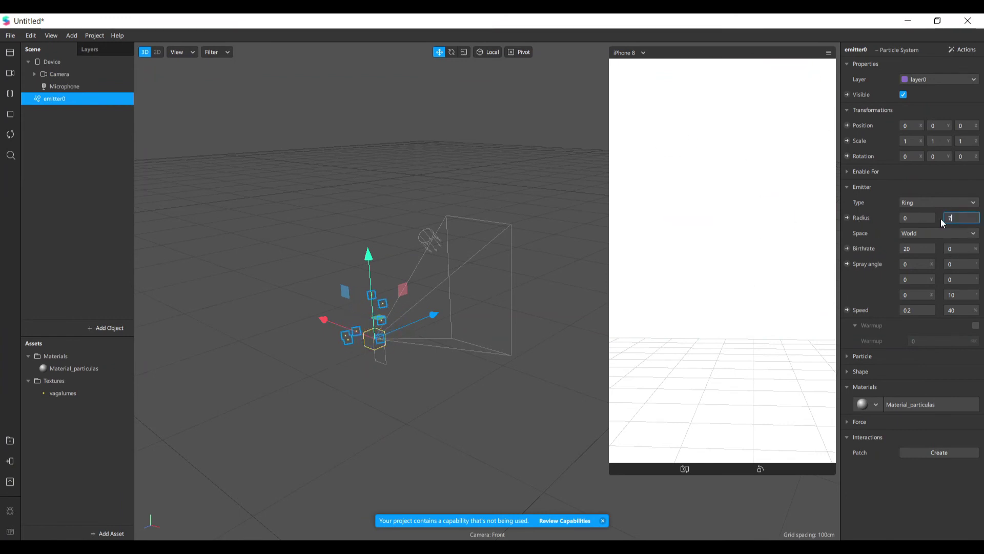
text(7)
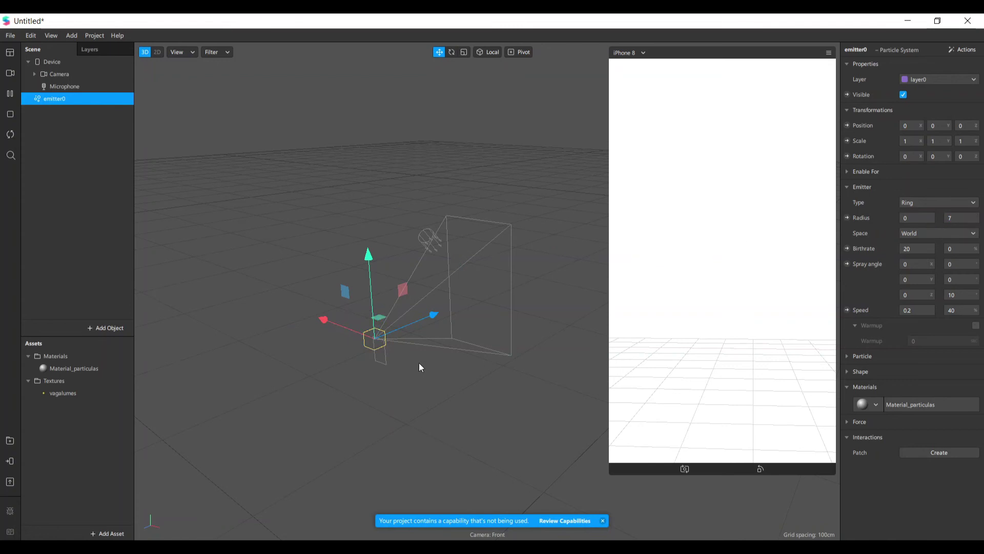
scroll(419, 362, down, 2)
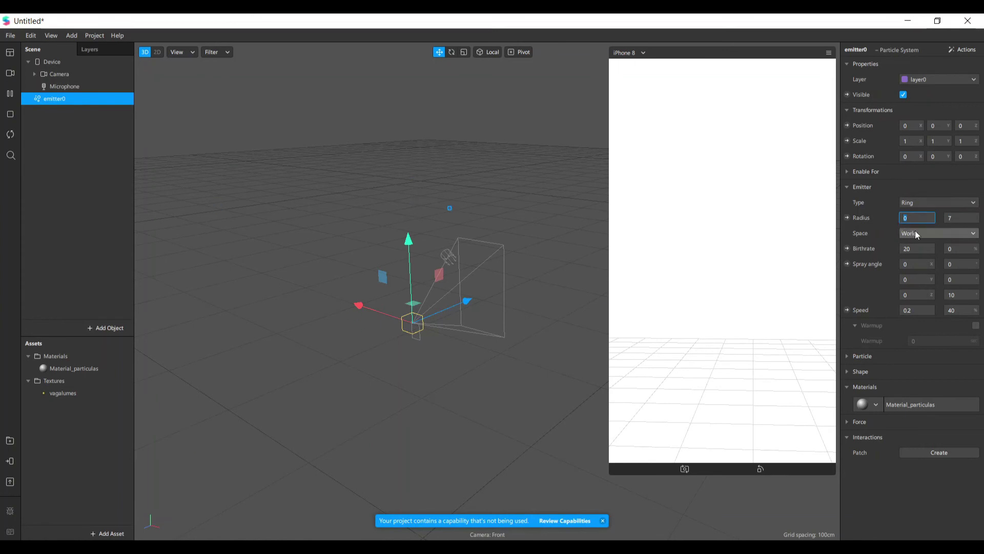
text(2)
key(Return)
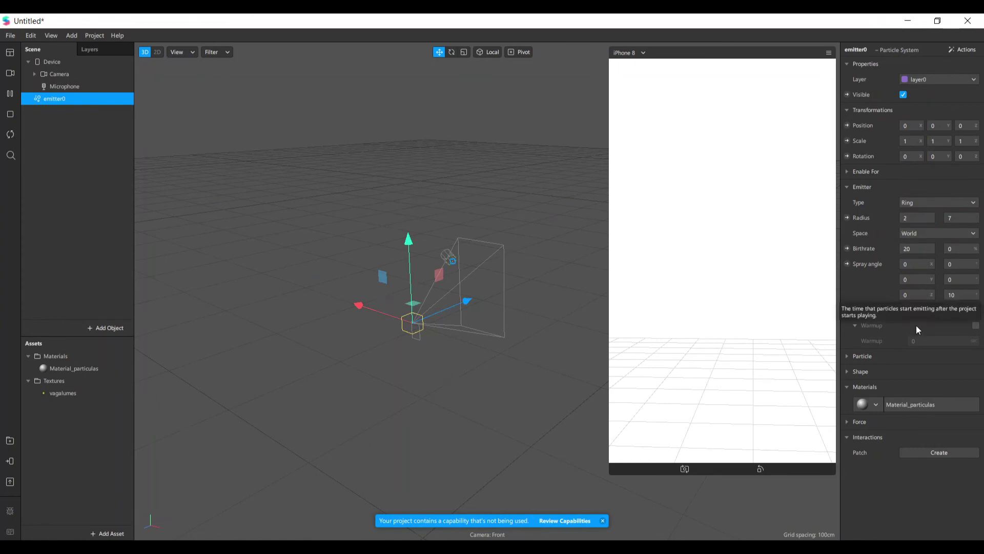
Step: Set the ring emitter's birthrate to 35
drag(590, 354, 609, 309)
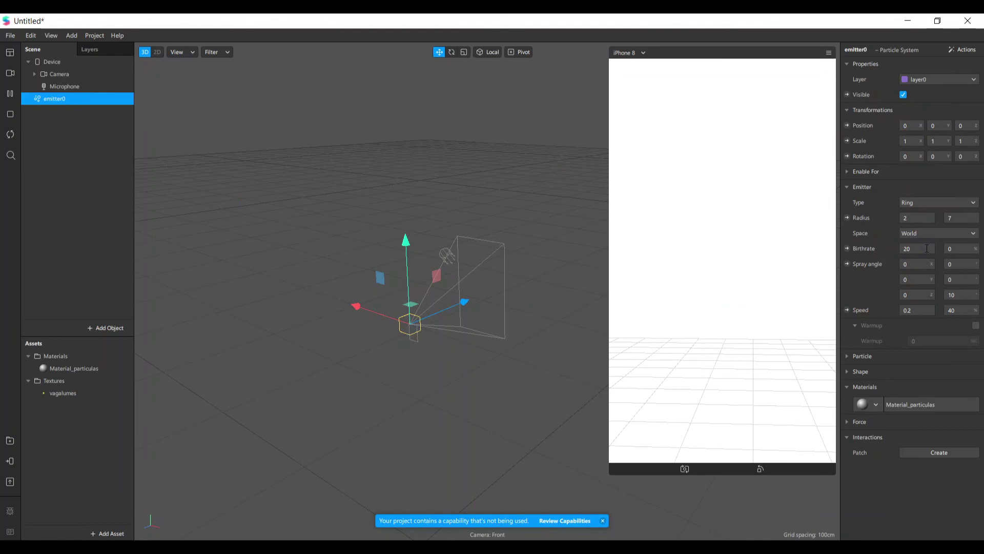
text(5)
key(Return)
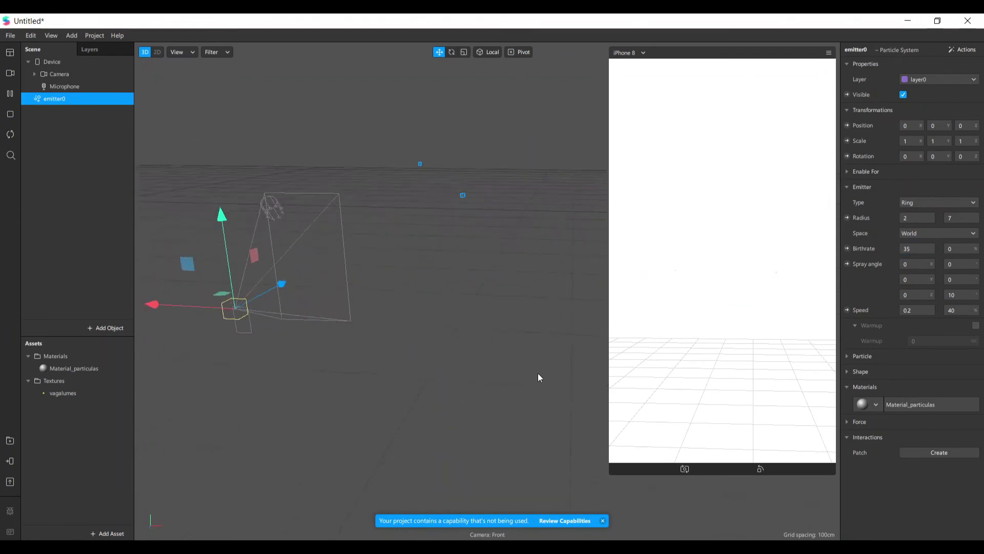
right_drag(547, 378, 549, 372)
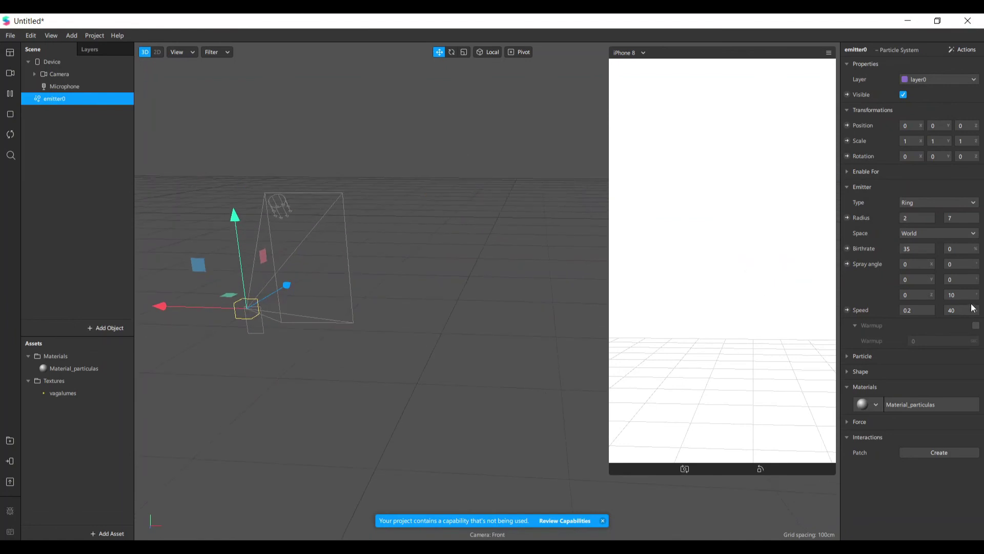
Step: Expand emitter0's particle settings and set the particle lifespan to 40 seconds
click(848, 356)
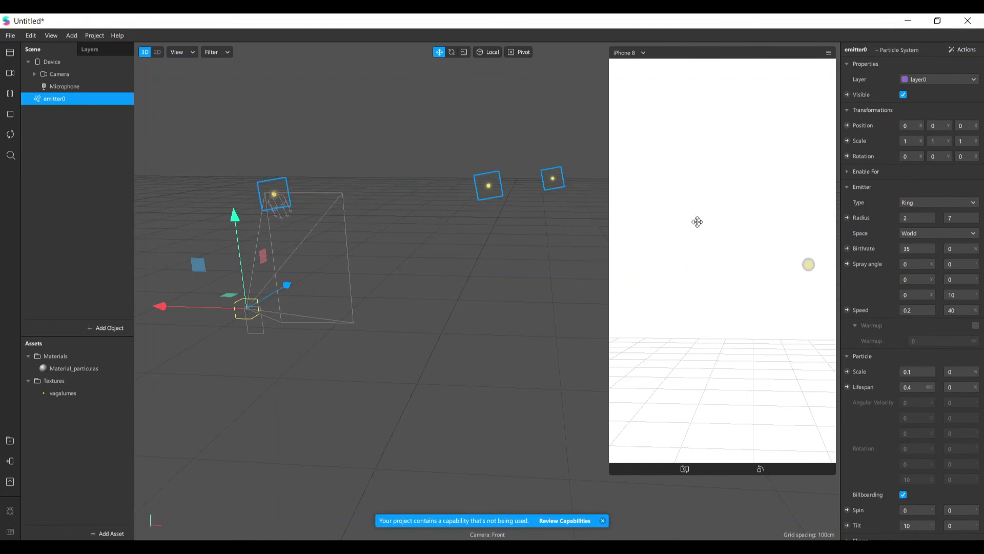
scroll(916, 394, down, 3)
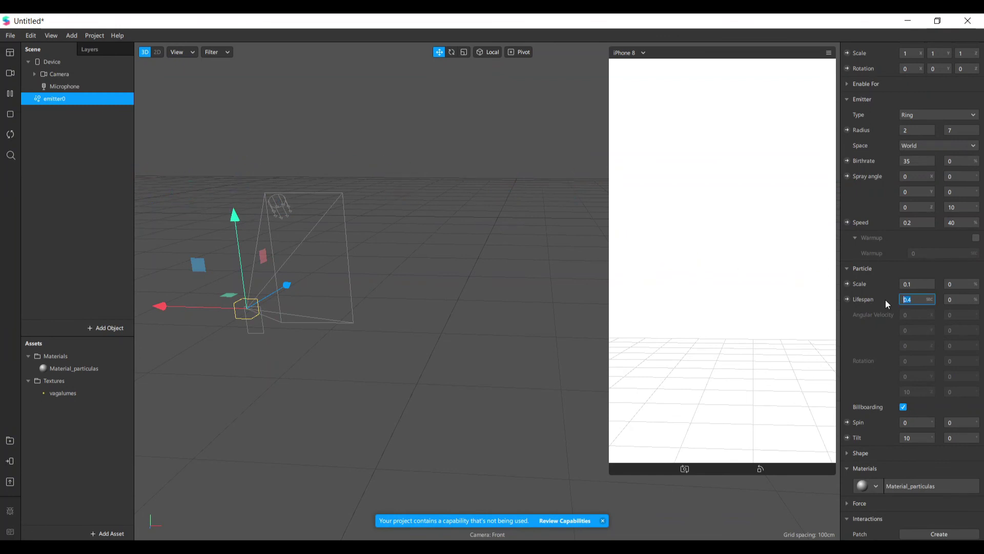
text(40)
key(Return)
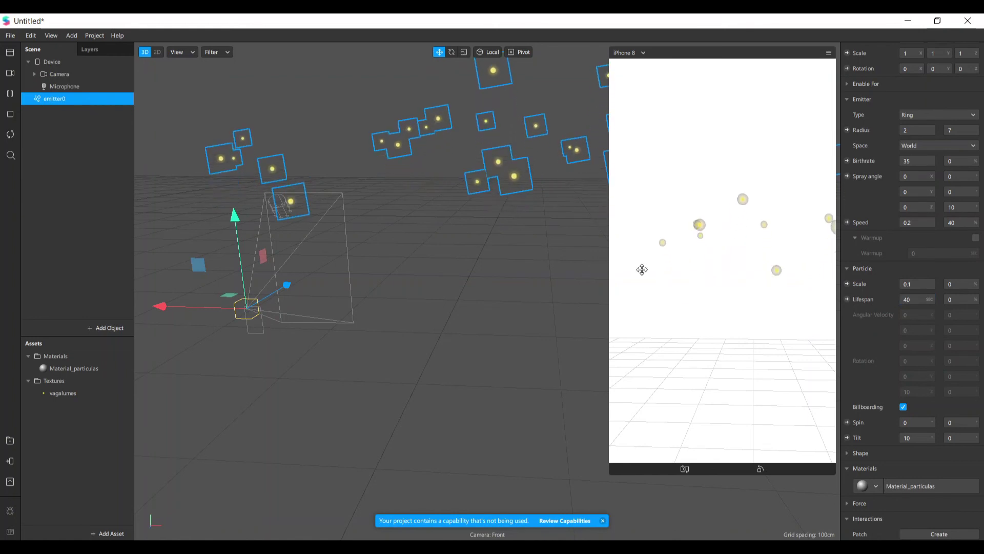
Step: Lower emitter0 below the camera by setting its Y position to -1.7
scroll(349, 355, down, 6)
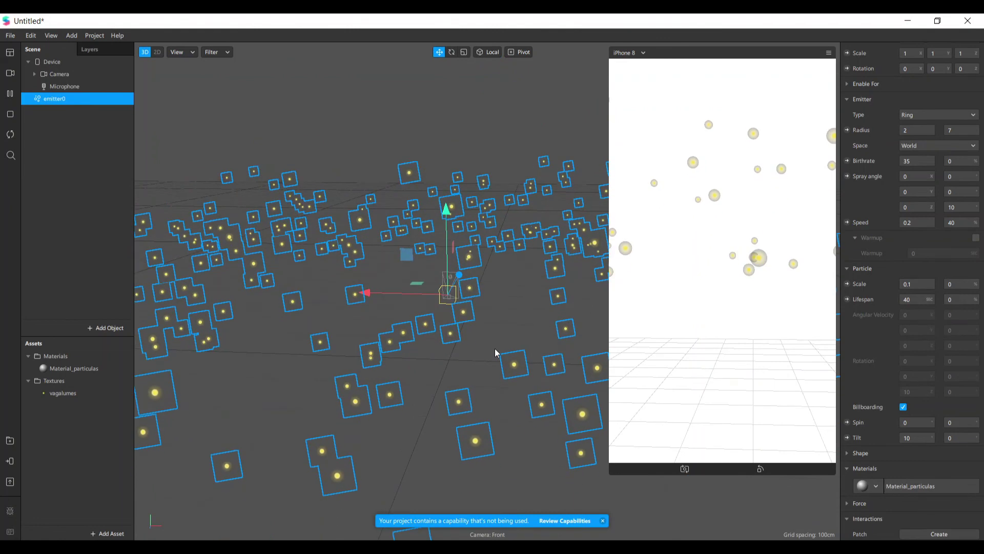
scroll(495, 350, up, 5)
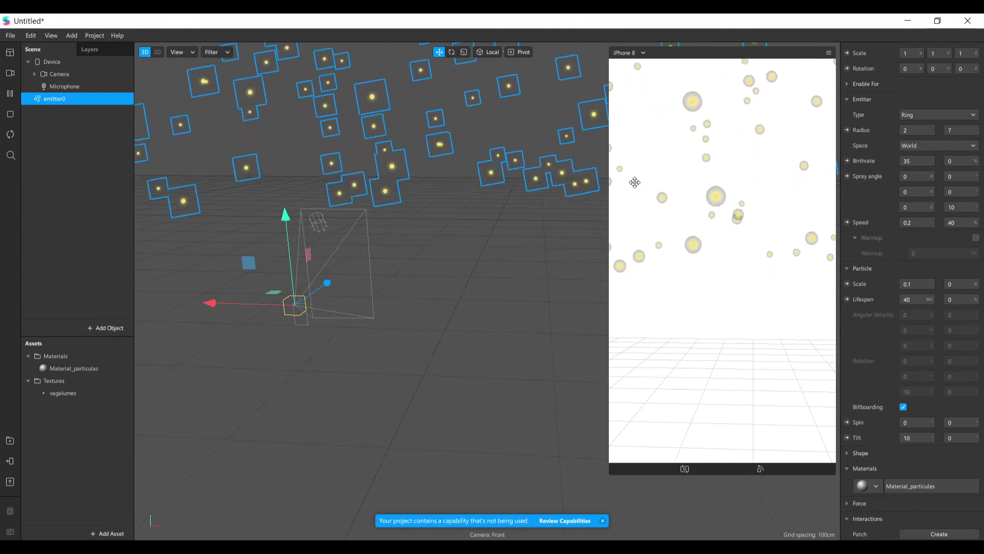
scroll(417, 326, down, 2)
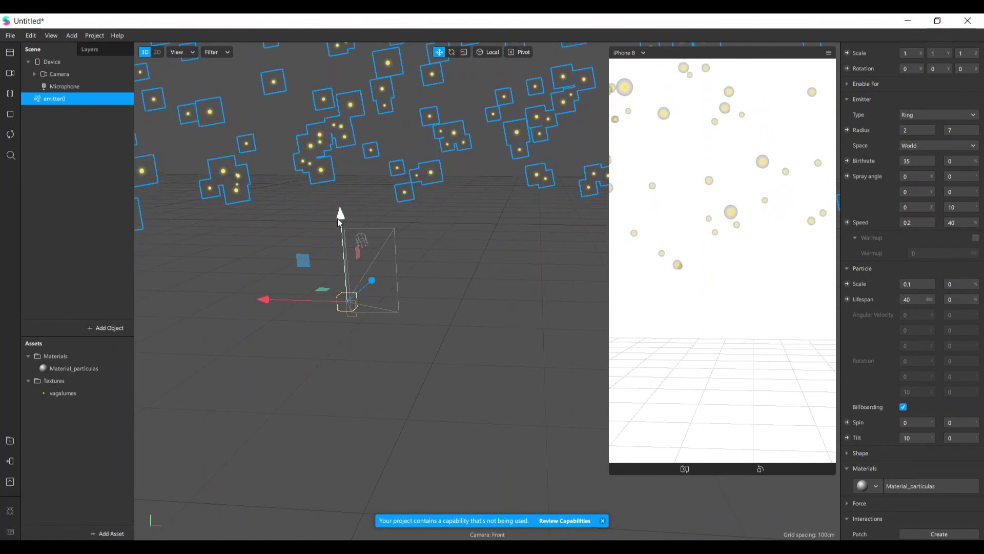
drag(343, 216, 342, 274)
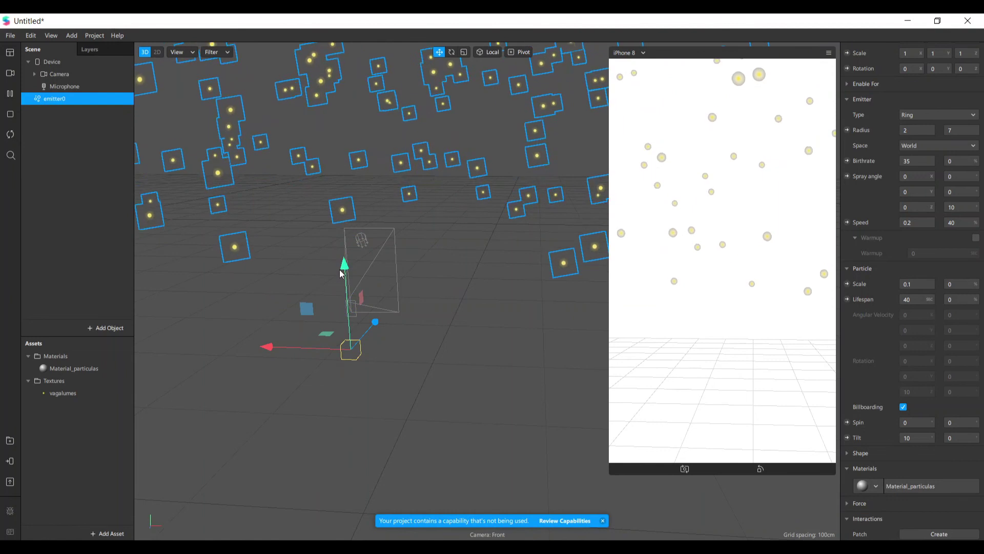
scroll(981, 116, up, 3)
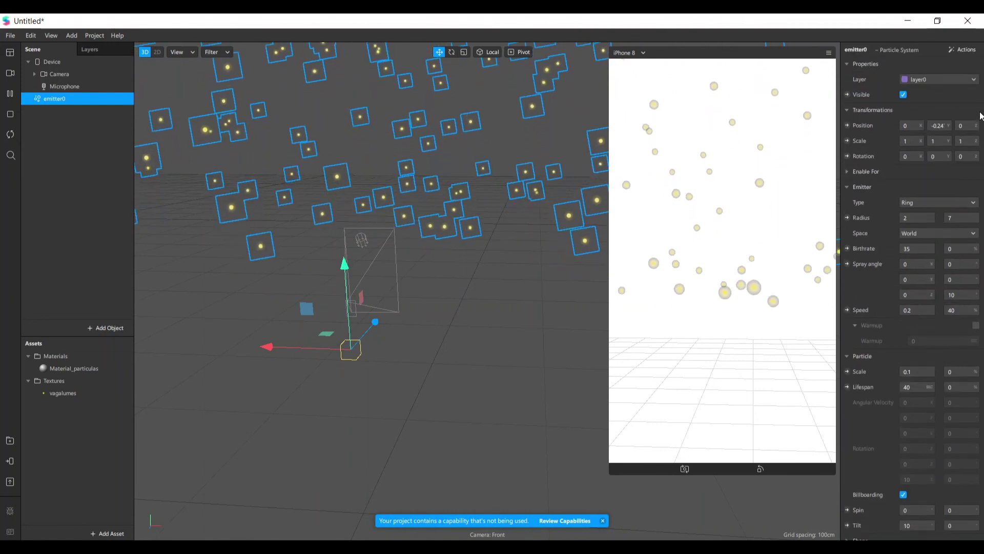
click(971, 125)
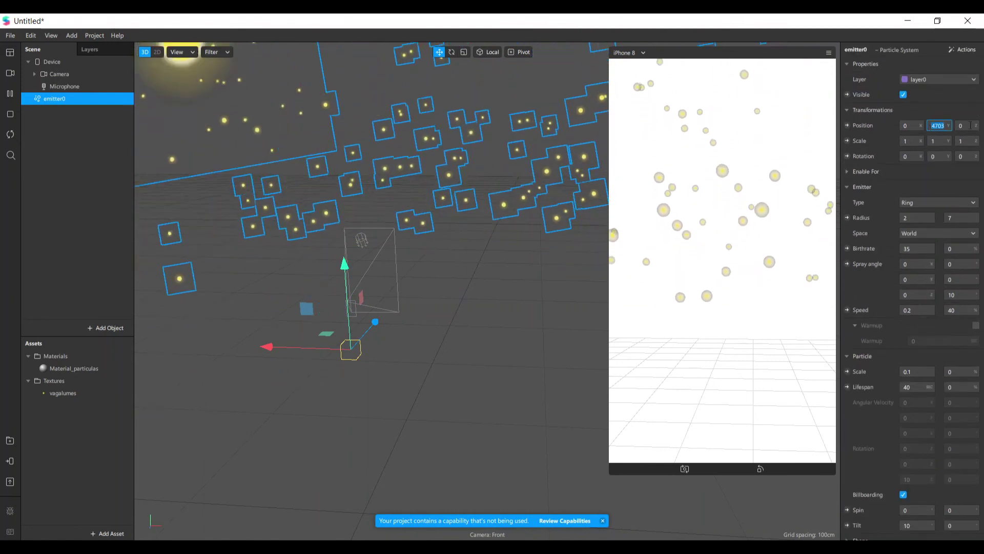
text(-)
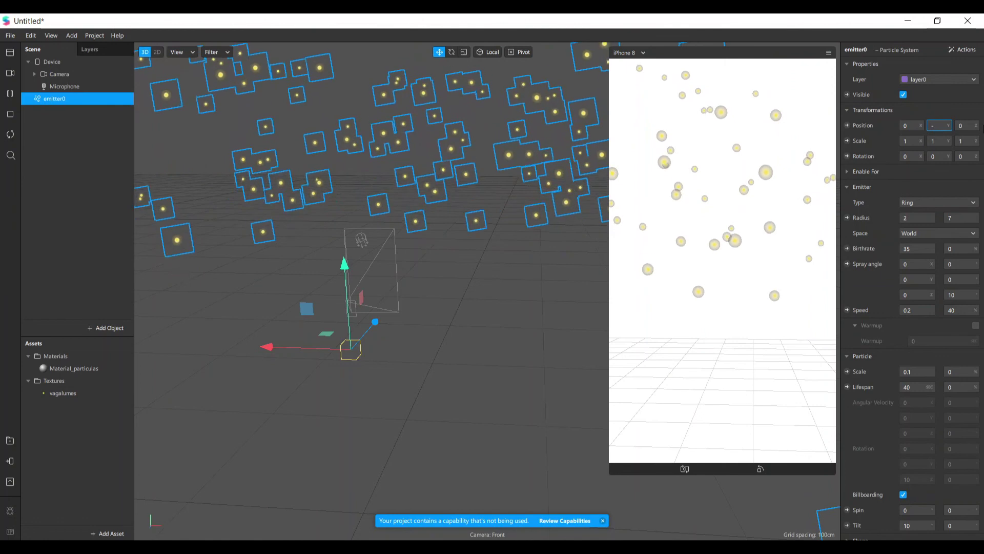
text(1.7)
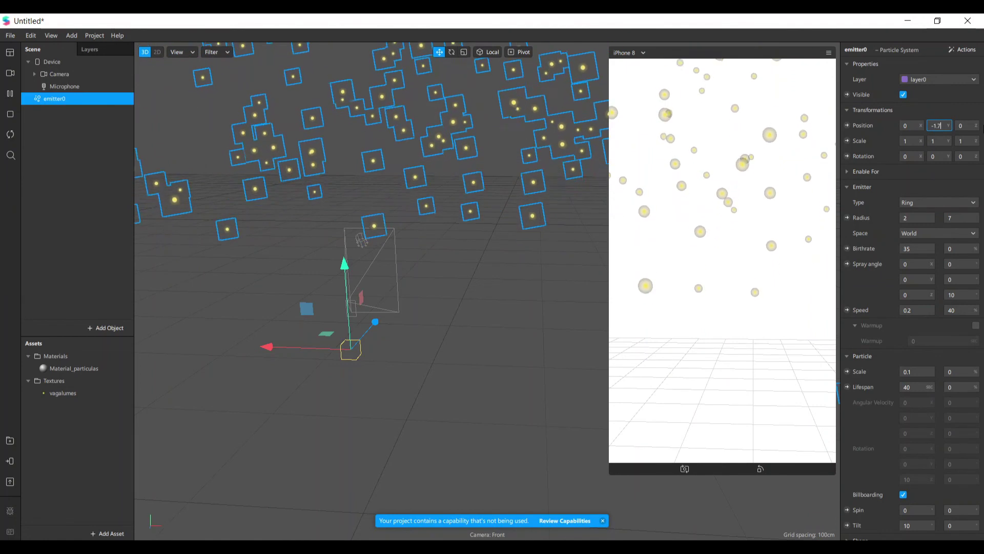
key(Return)
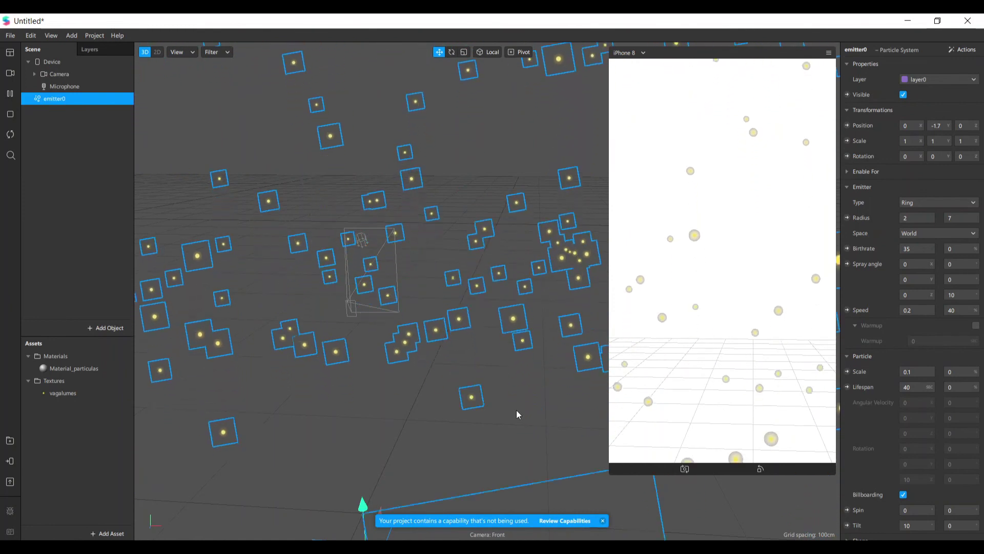
Step: Check the particles over the theatre-entrance simulation video, return to the blank floor-grid simulation and look around in it
alt+drag(531, 407, 462, 384)
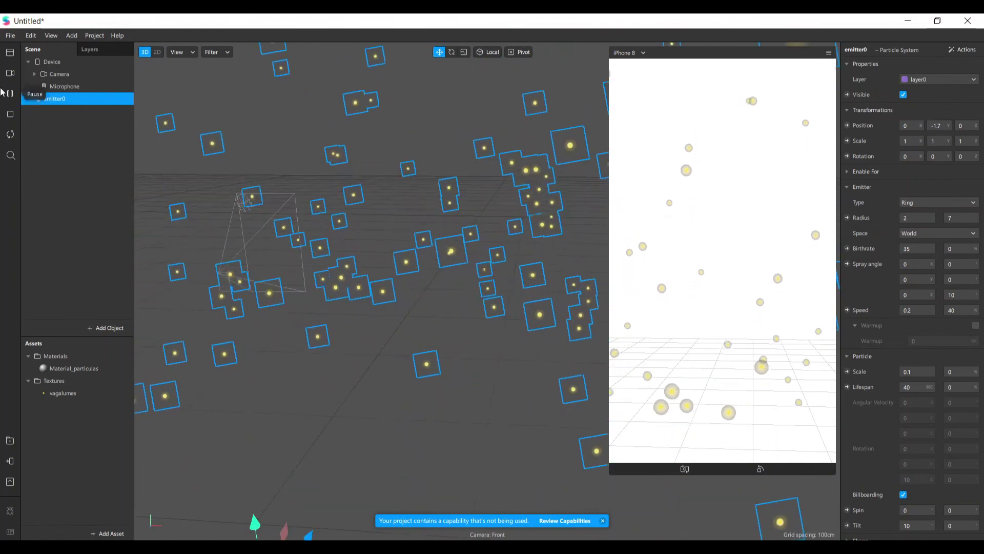
click(10, 73)
click(94, 229)
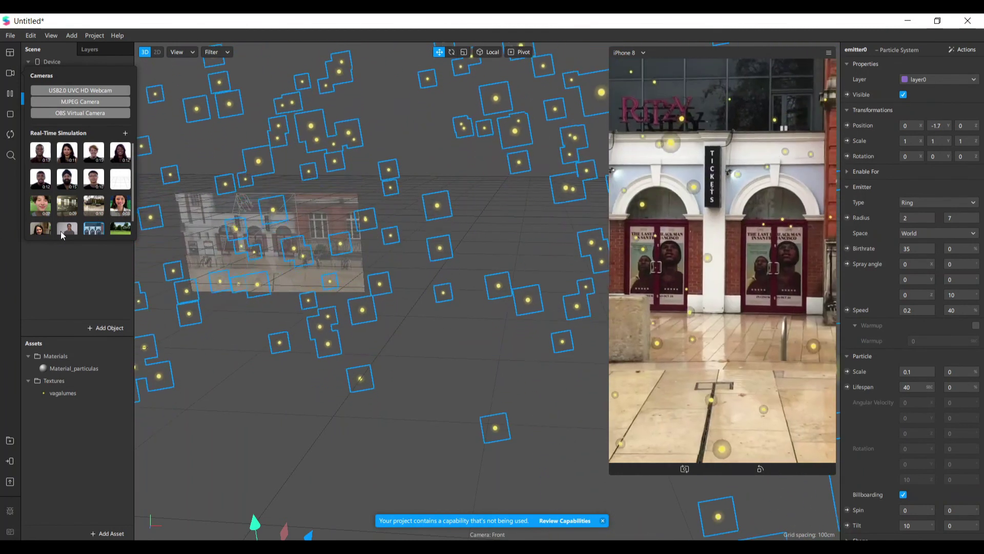
click(121, 179)
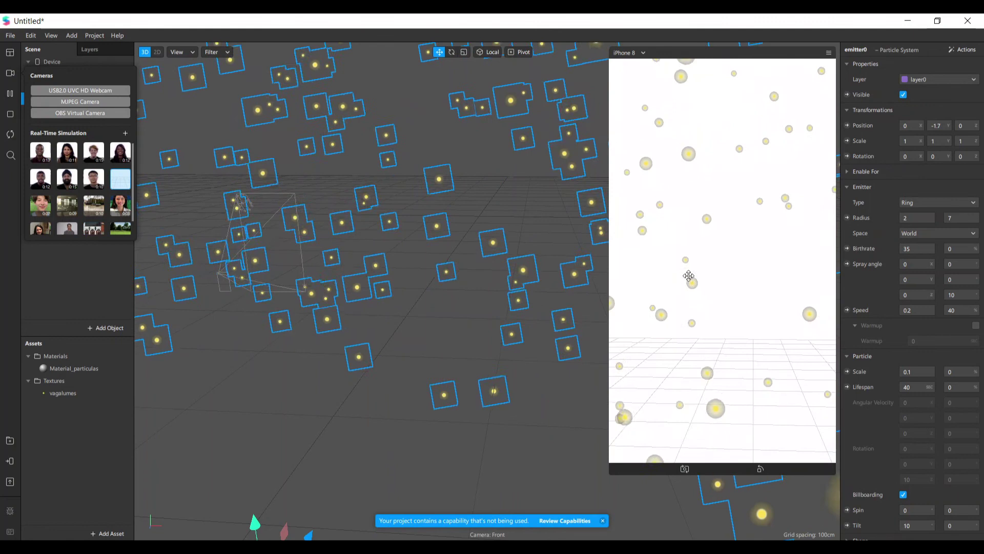
click(780, 252)
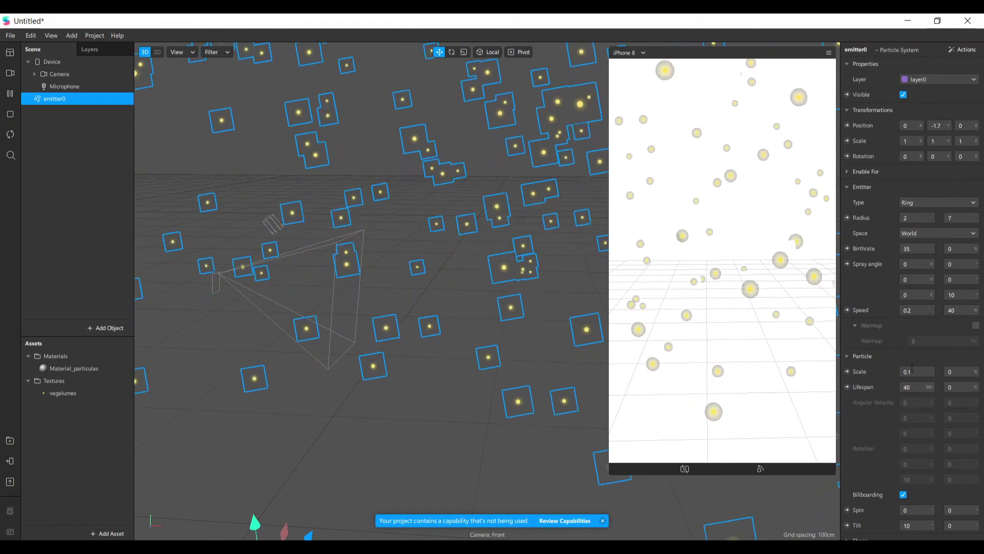
Step: Turn off Use Depth Test in the advanced render options of Material_particulas
click(83, 367)
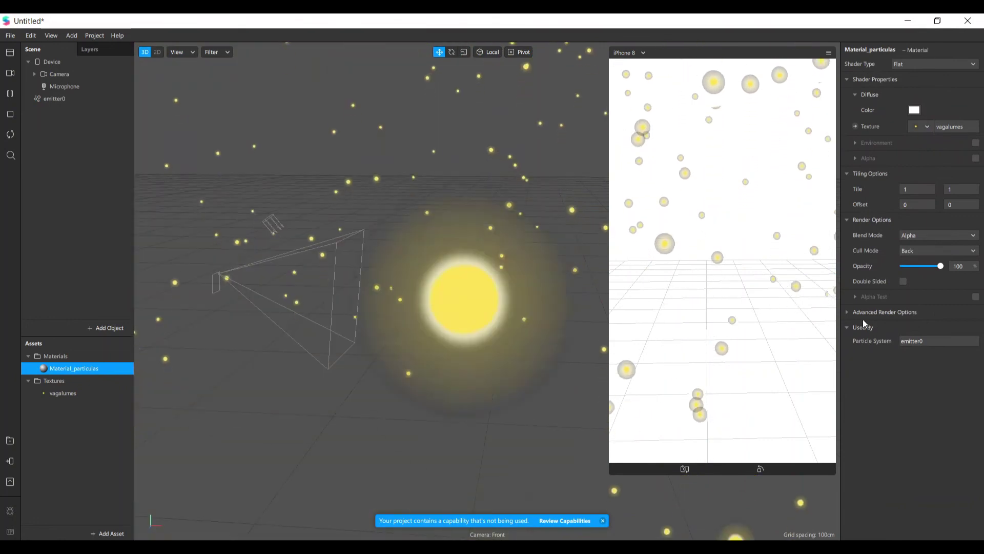
click(849, 312)
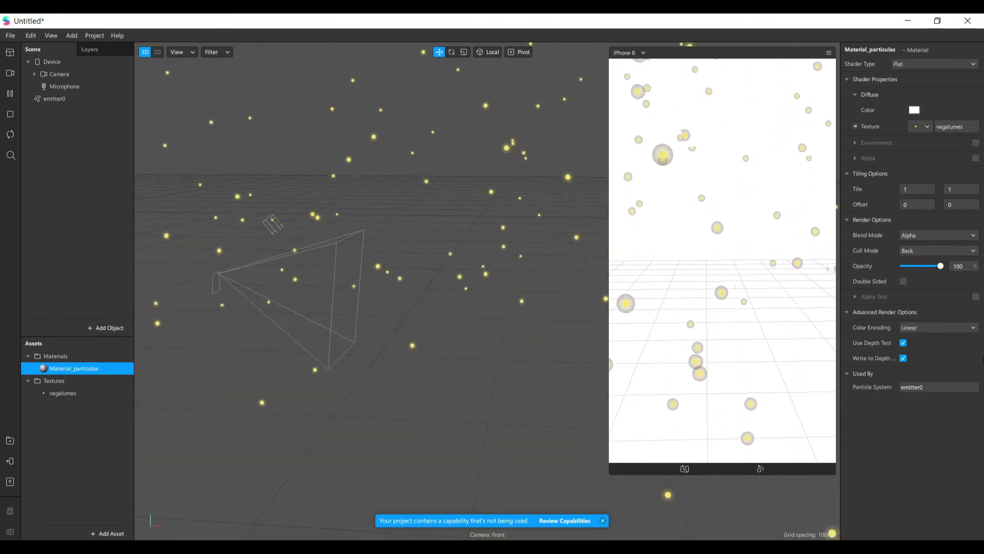
click(903, 343)
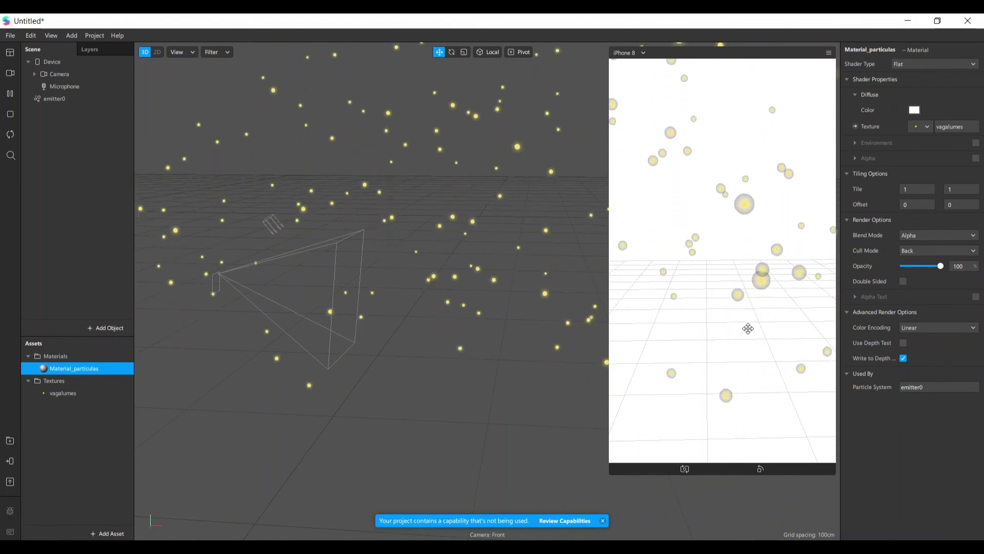
Step: Preview the fireflies over the simulation video of the woman in front of a bookshelf and inspect them around the camera
click(10, 73)
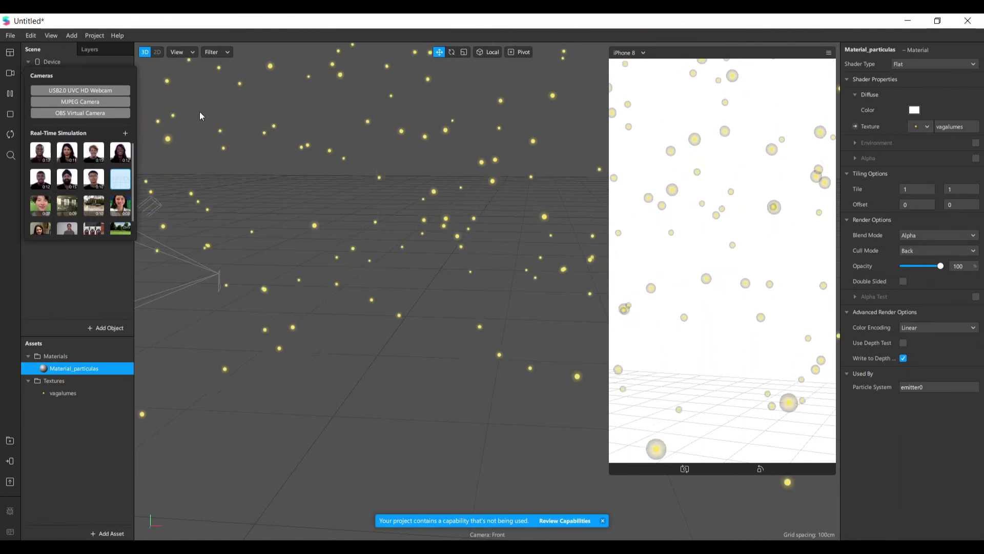
click(39, 227)
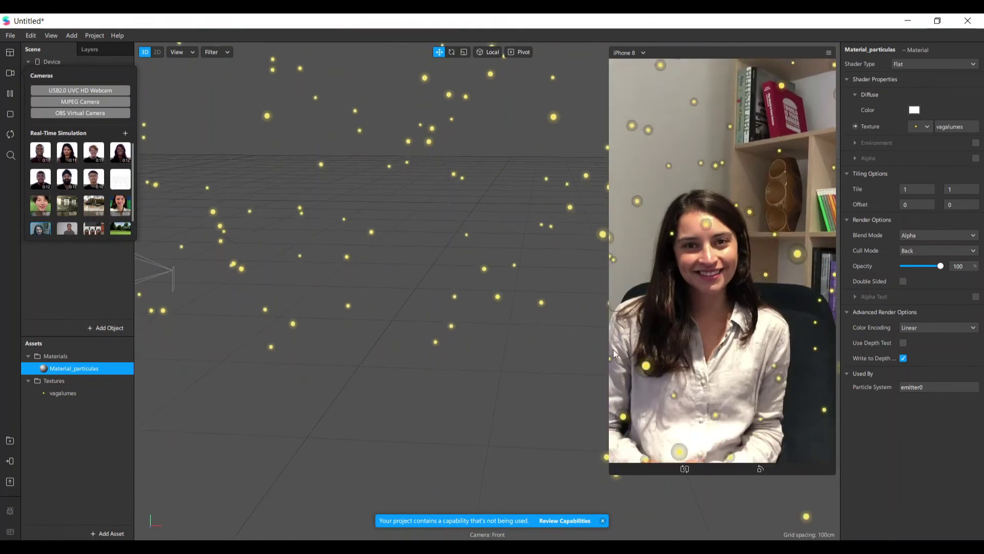
drag(393, 371, 441, 408)
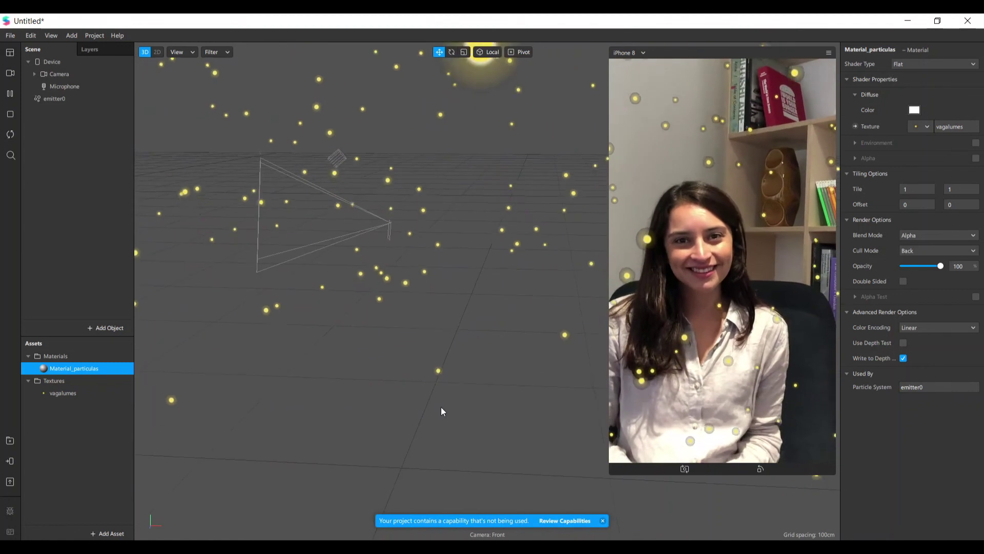